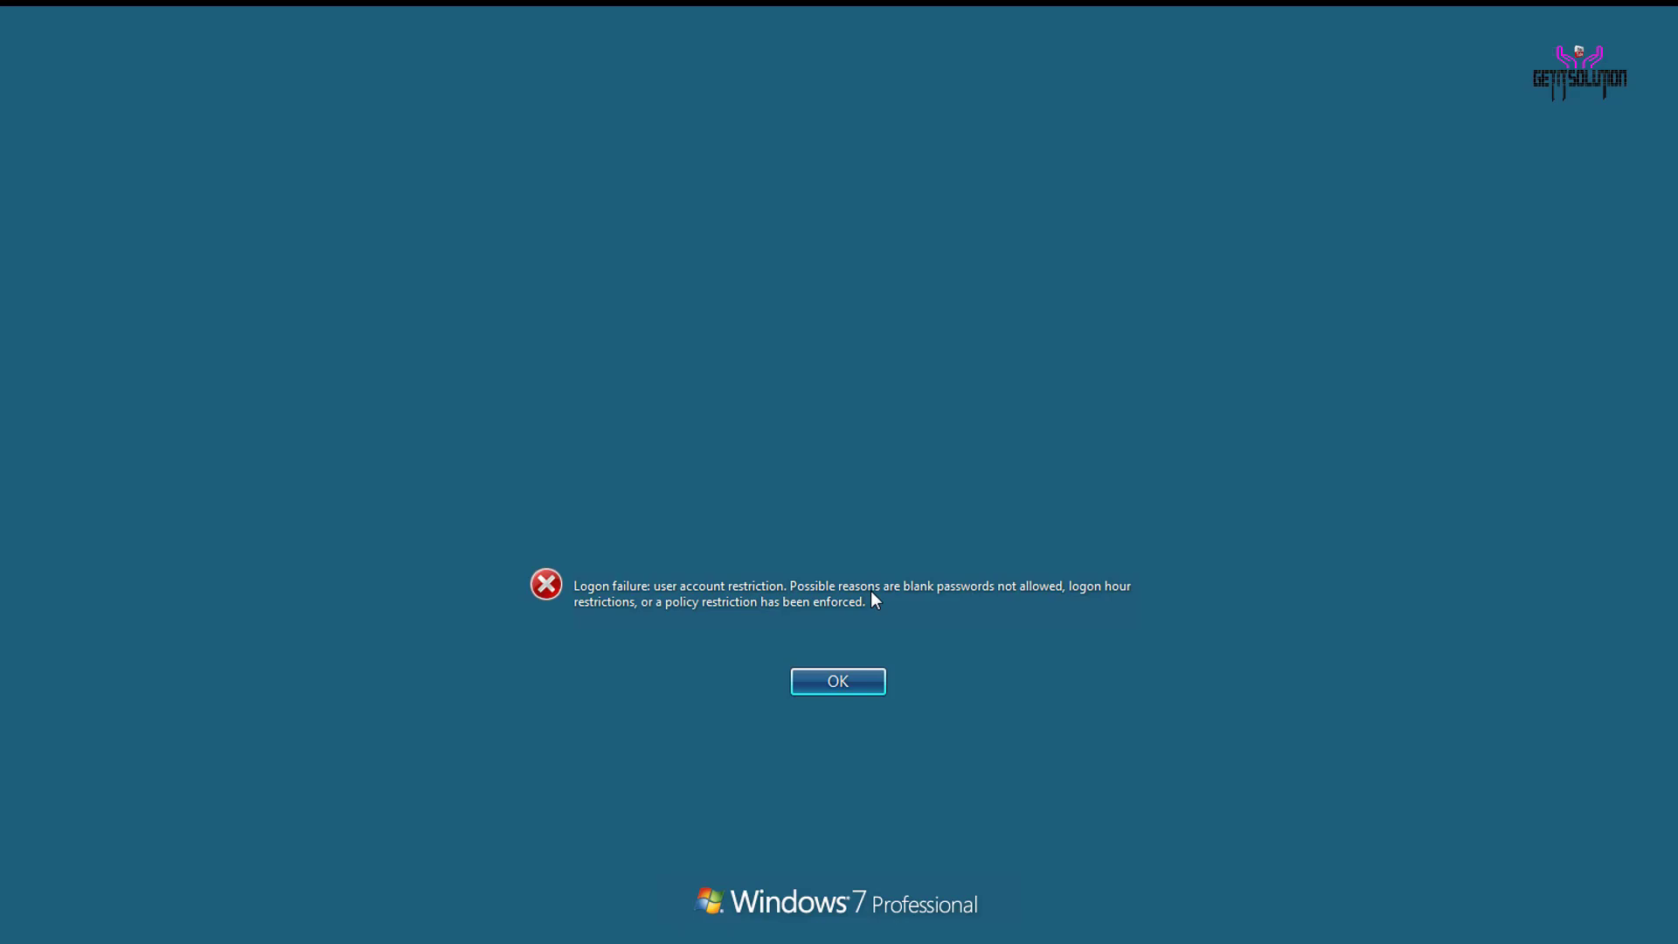
# Dismiss the logon failure message and sign in to the OMNI account with the account password.
pyautogui.click(841, 694)
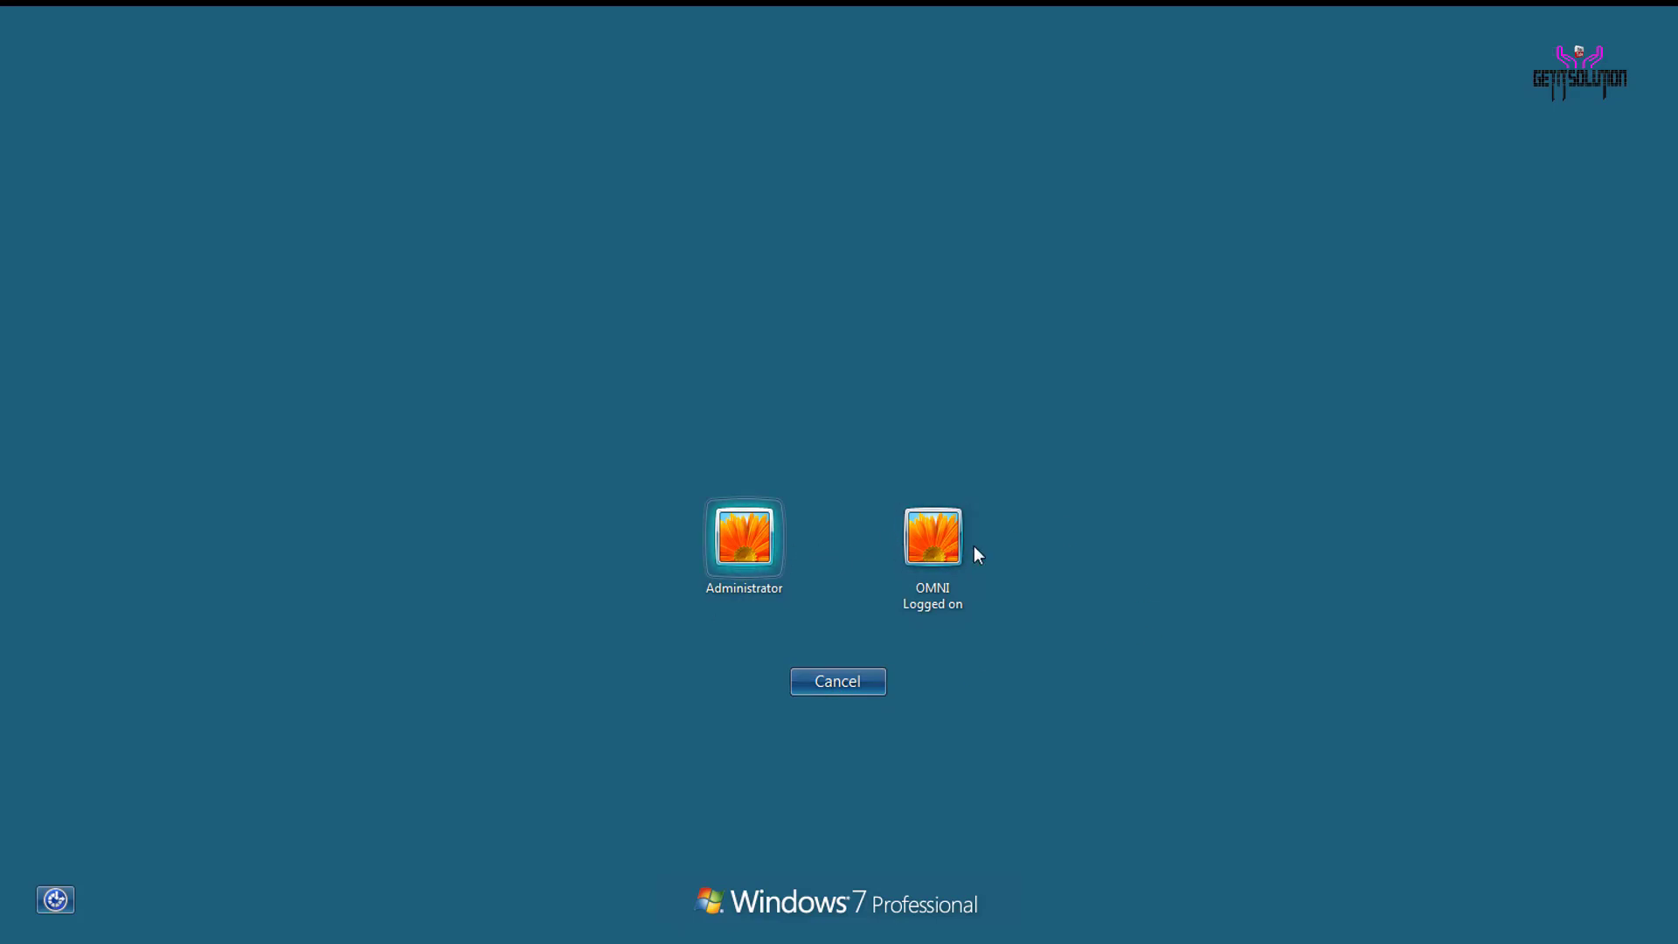
pyautogui.click(952, 556)
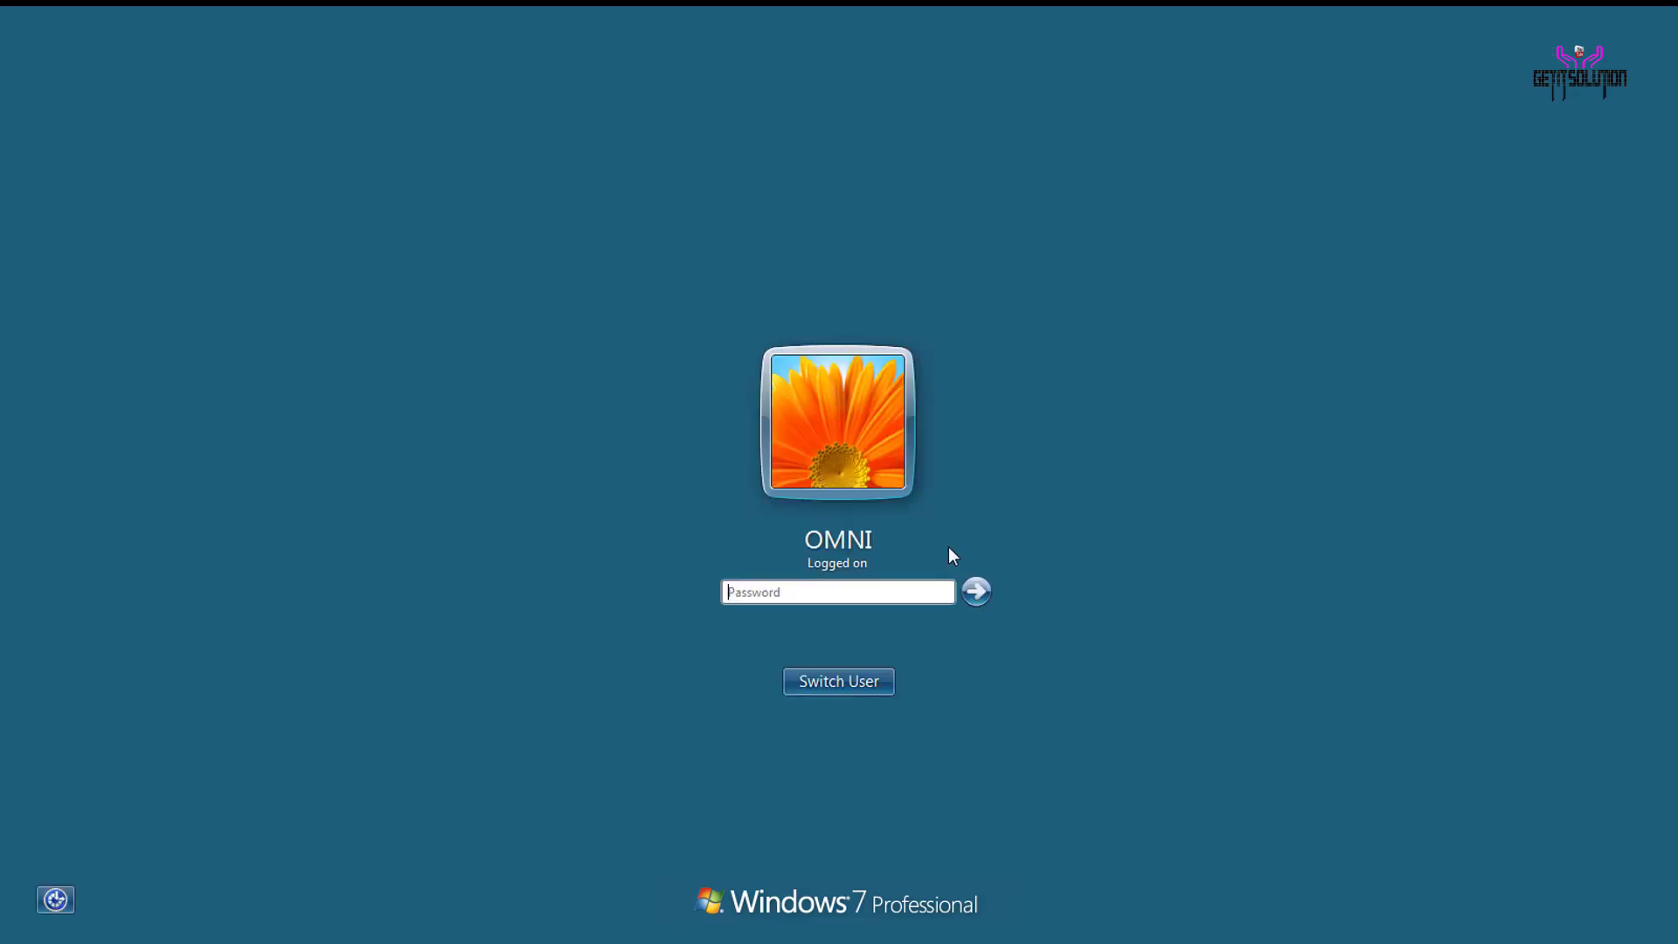
pyautogui.write('•••••••••')
pyautogui.press('Return')
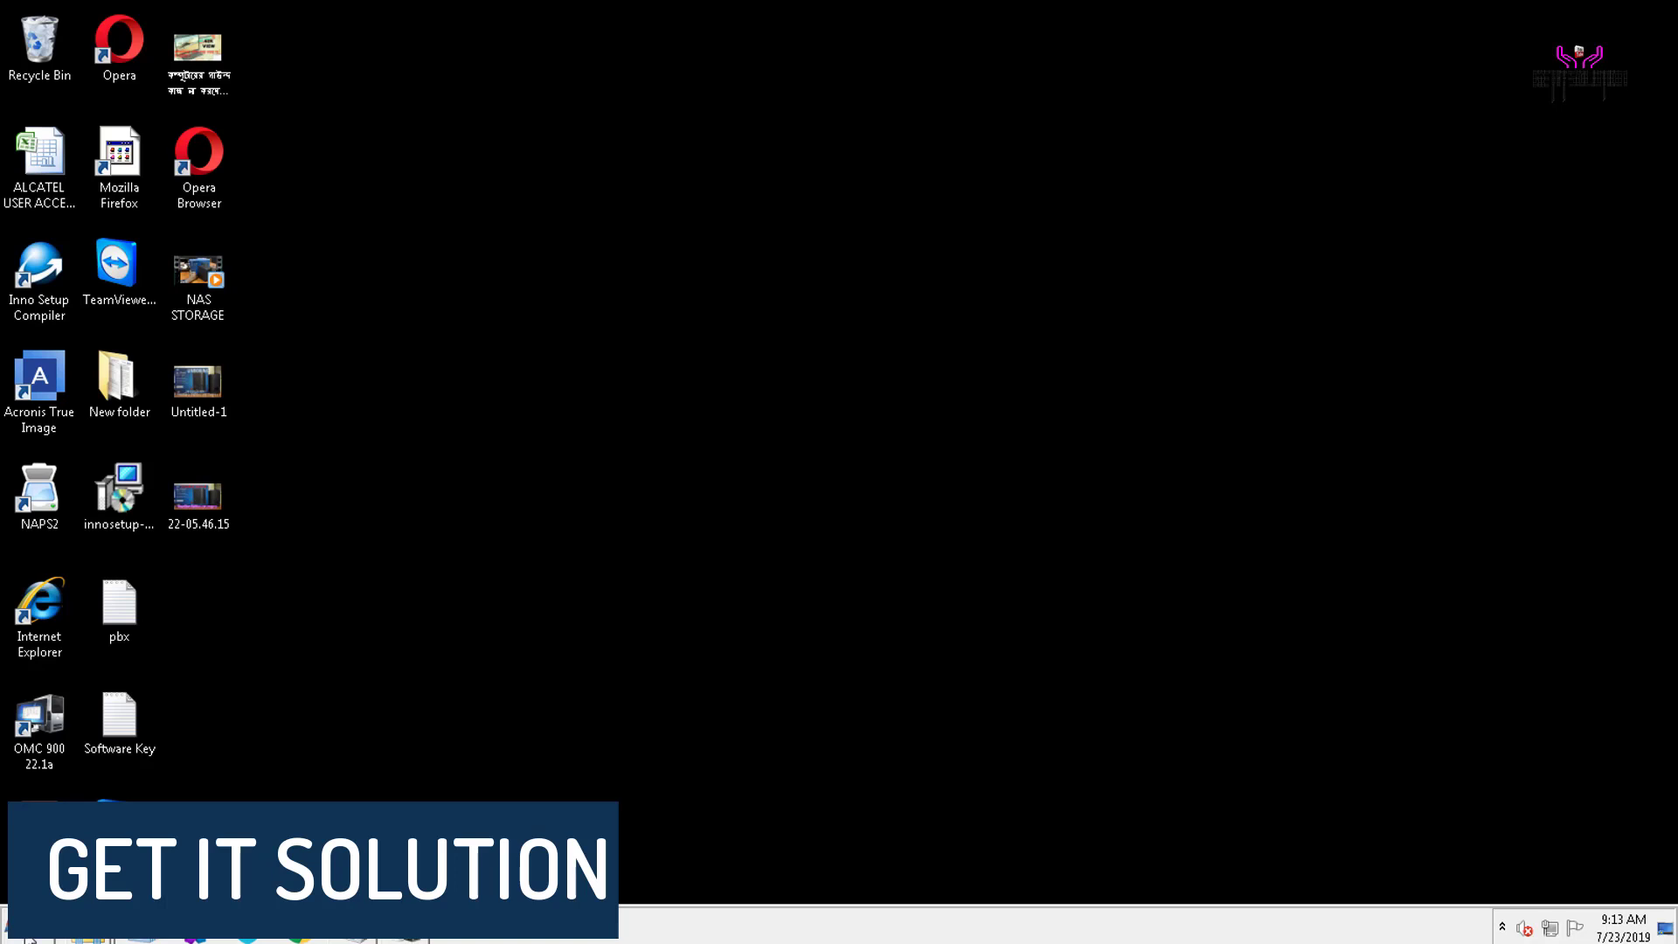
# Launch gpedit.msc, then maximize the Local Group Policy Editor and widen its console tree.
pyautogui.click(39, 926)
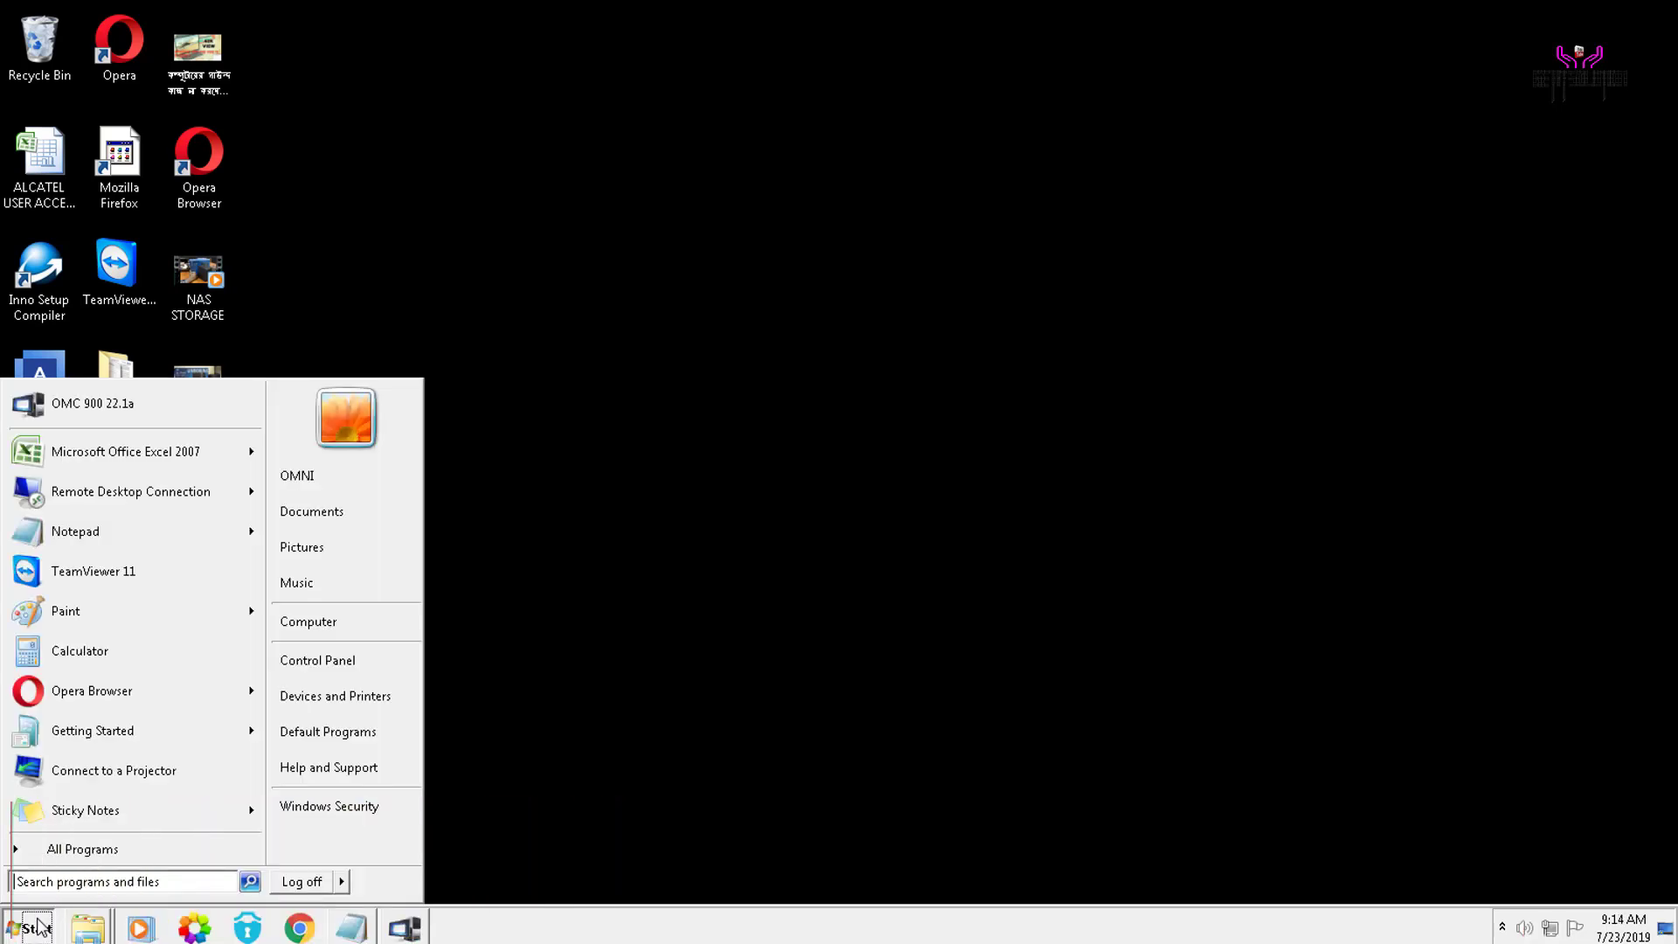
pyautogui.write('gped')
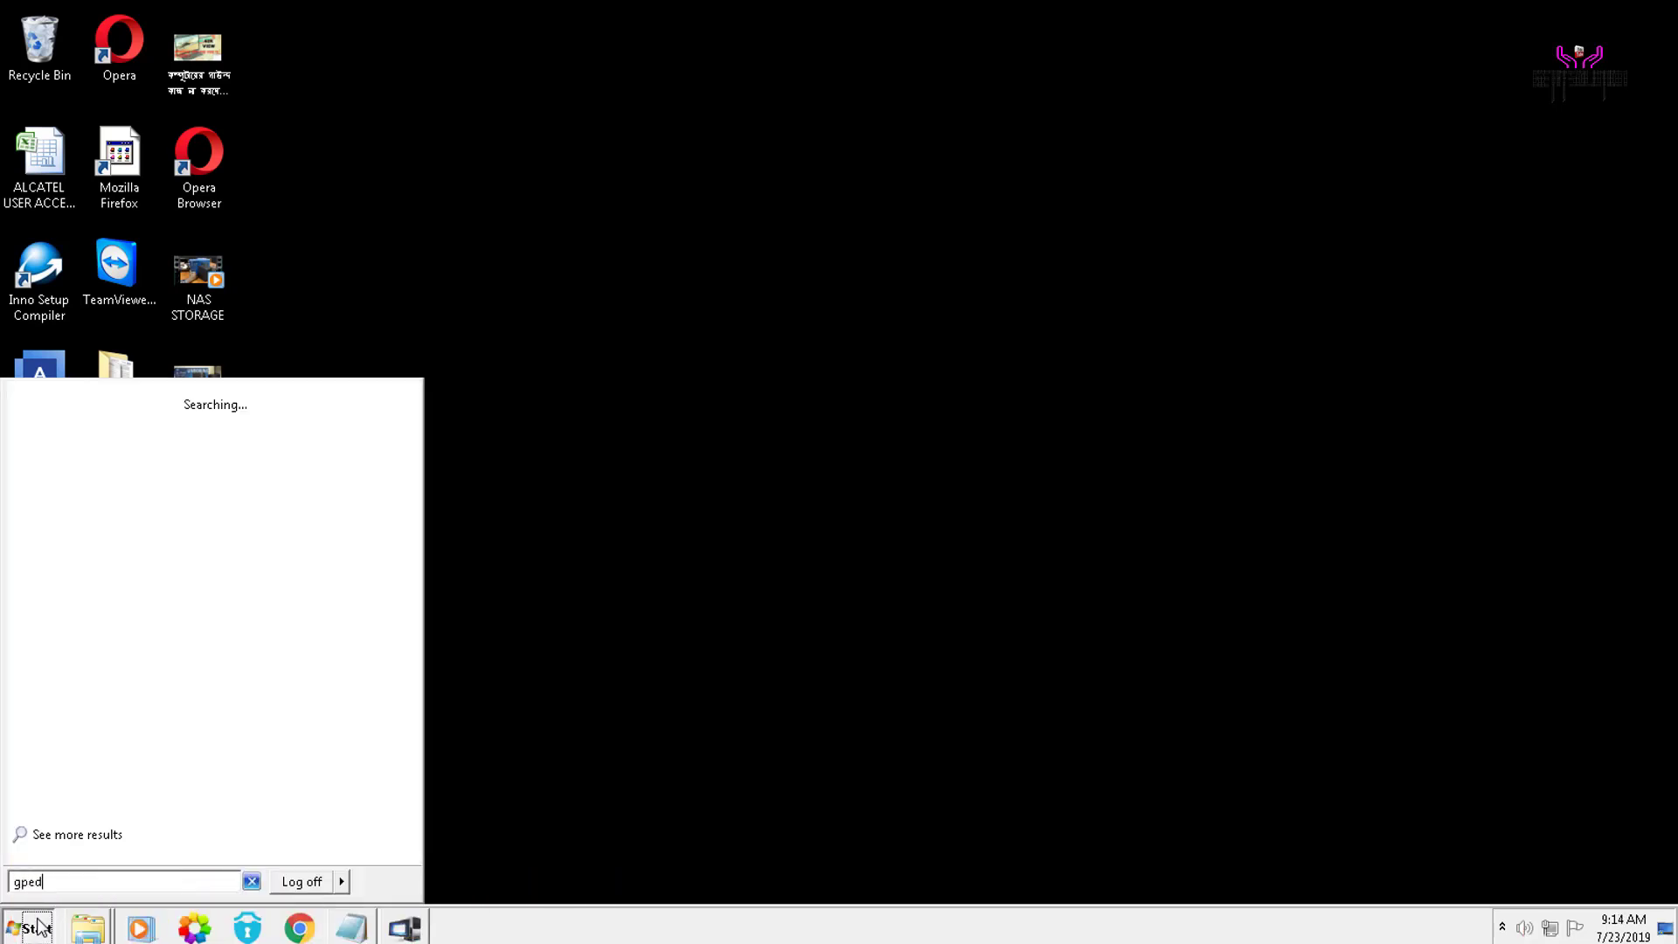
pyautogui.write('it.msc')
pyautogui.press('Return')
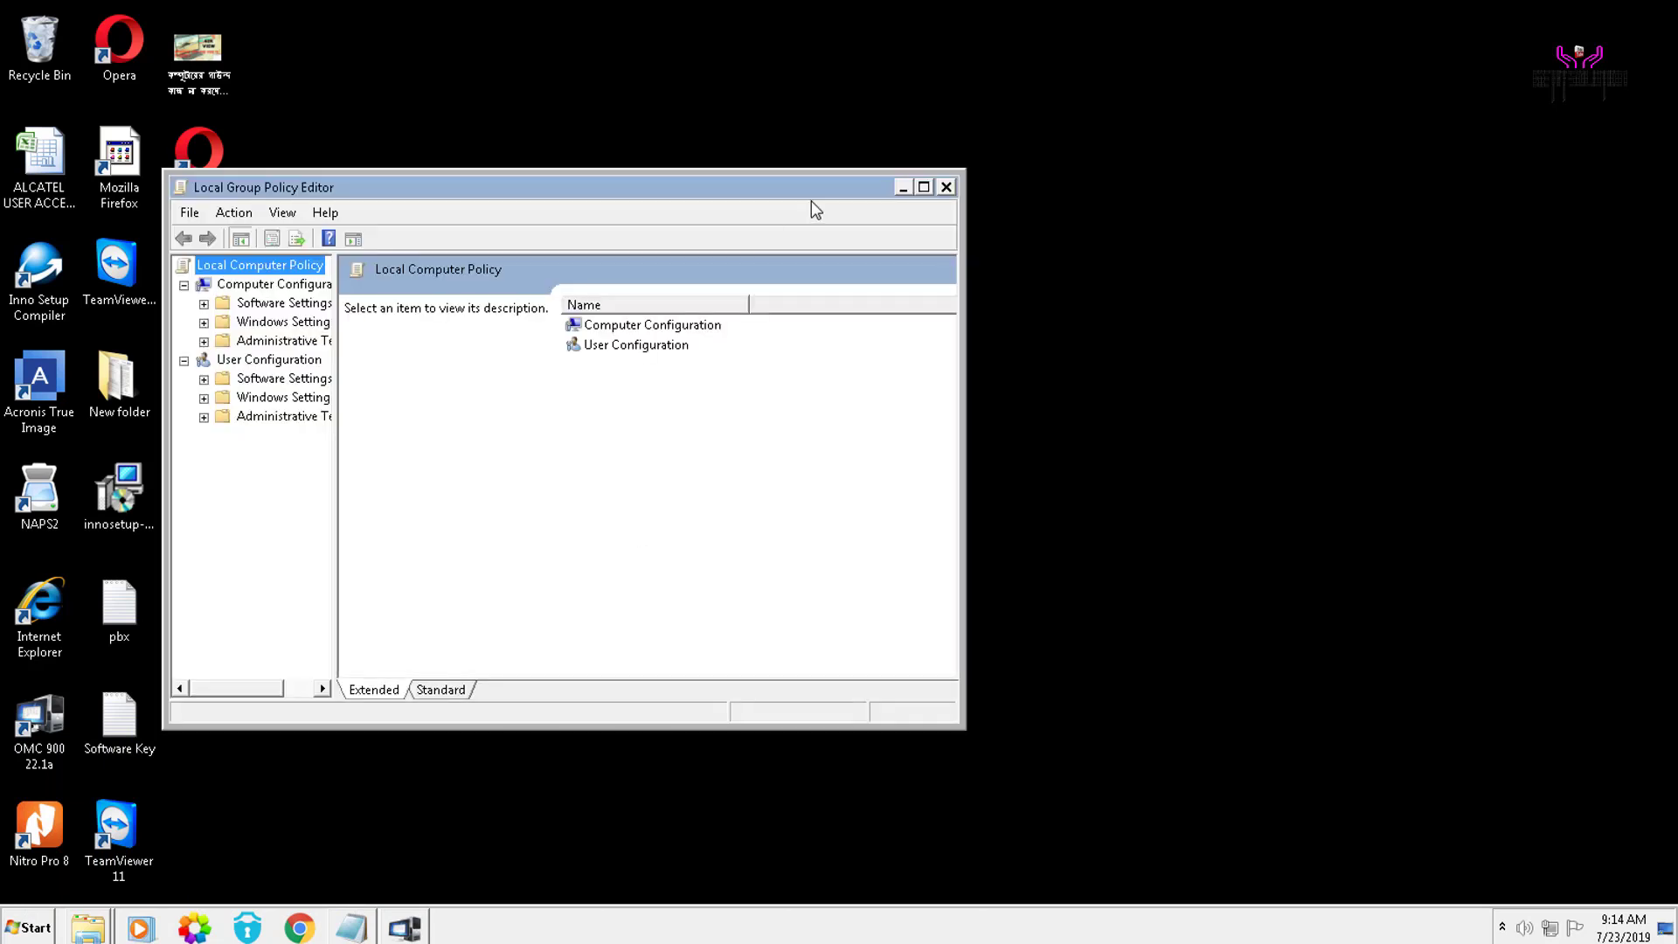
pyautogui.click(924, 187)
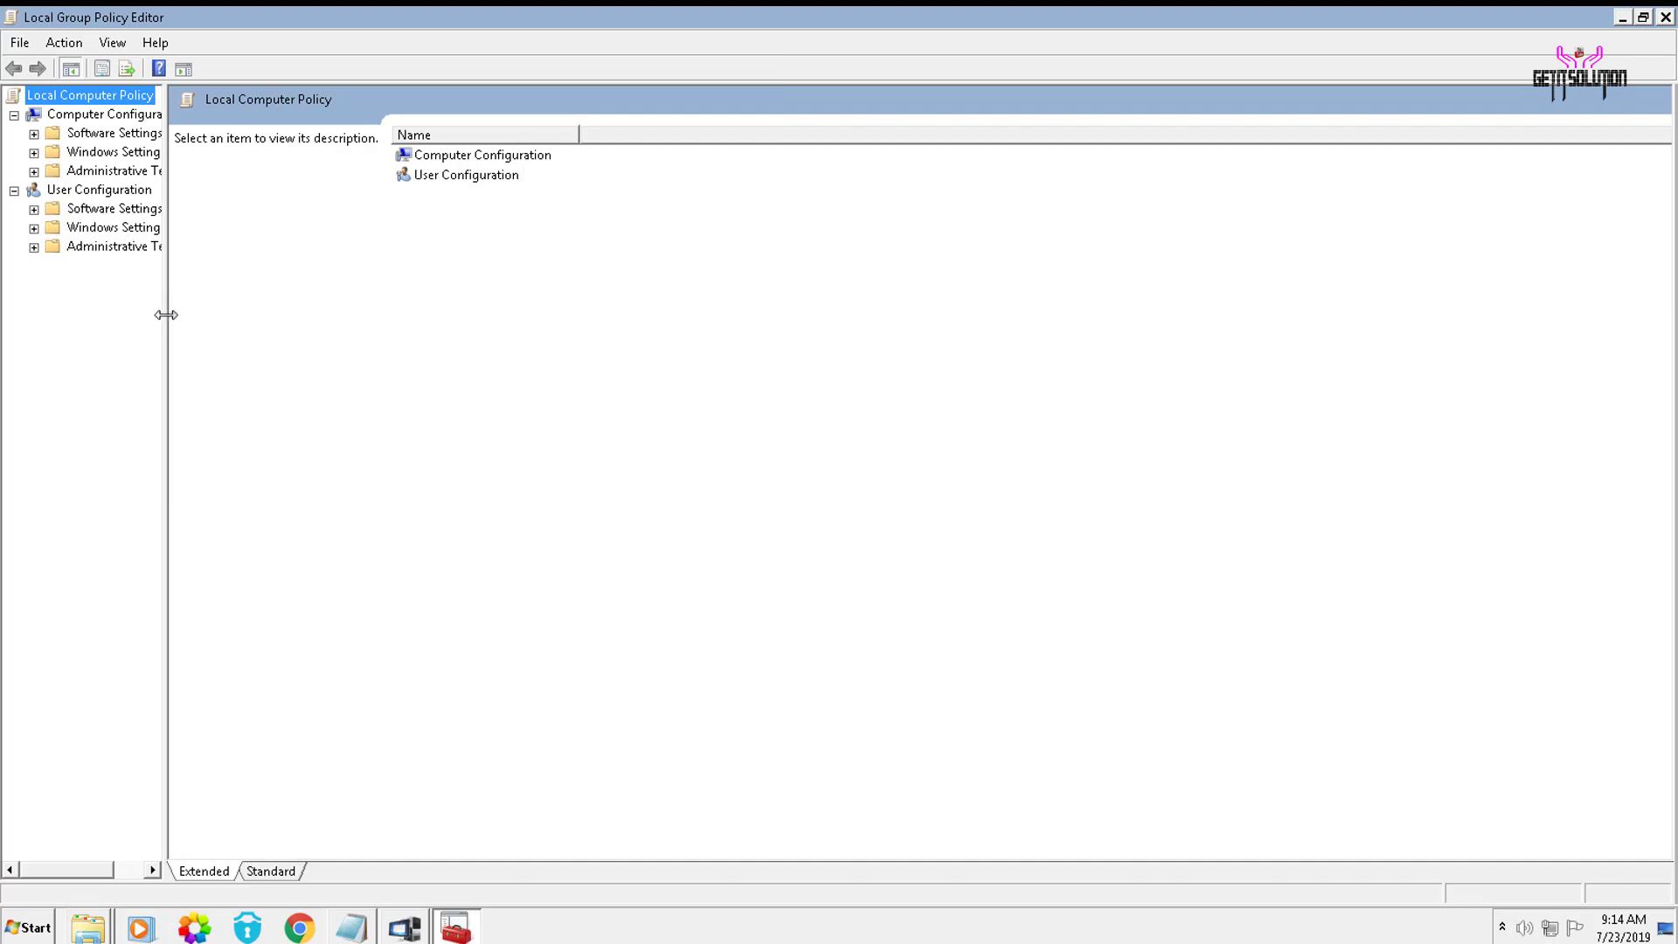
pyautogui.moveTo(165, 312); pyautogui.dragTo(398, 525)
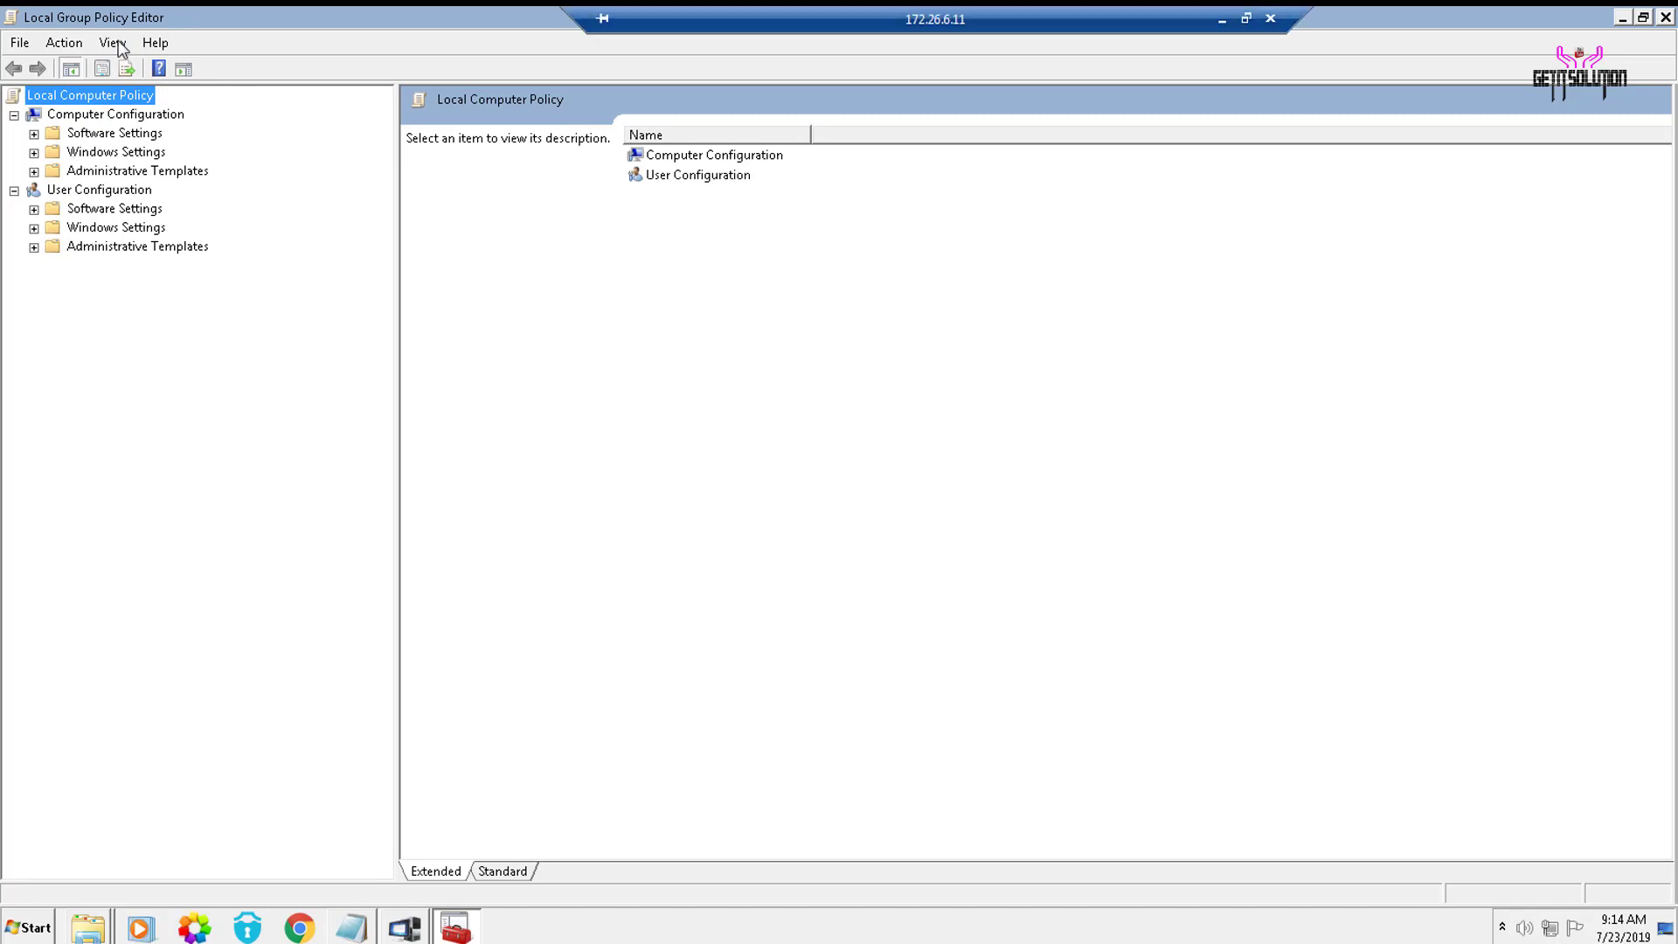
# Show the Security Options policies under Computer Configuration > Windows Settings > Security Settings > Local Policies.
pyautogui.click(96, 116)
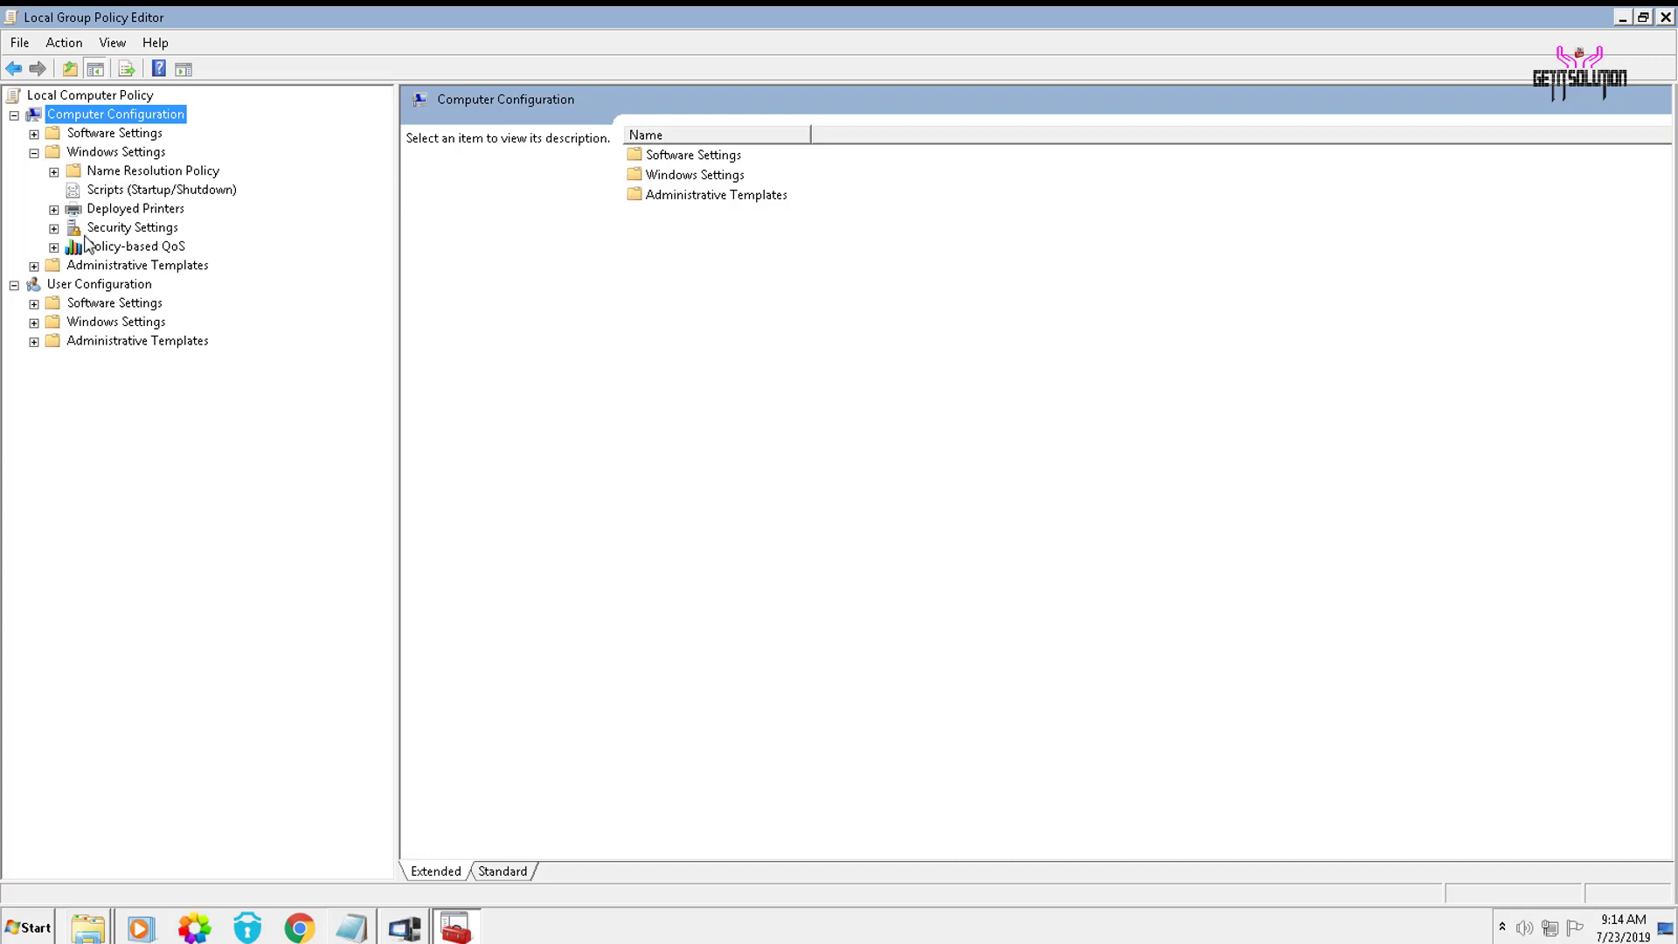
pyautogui.click(54, 228)
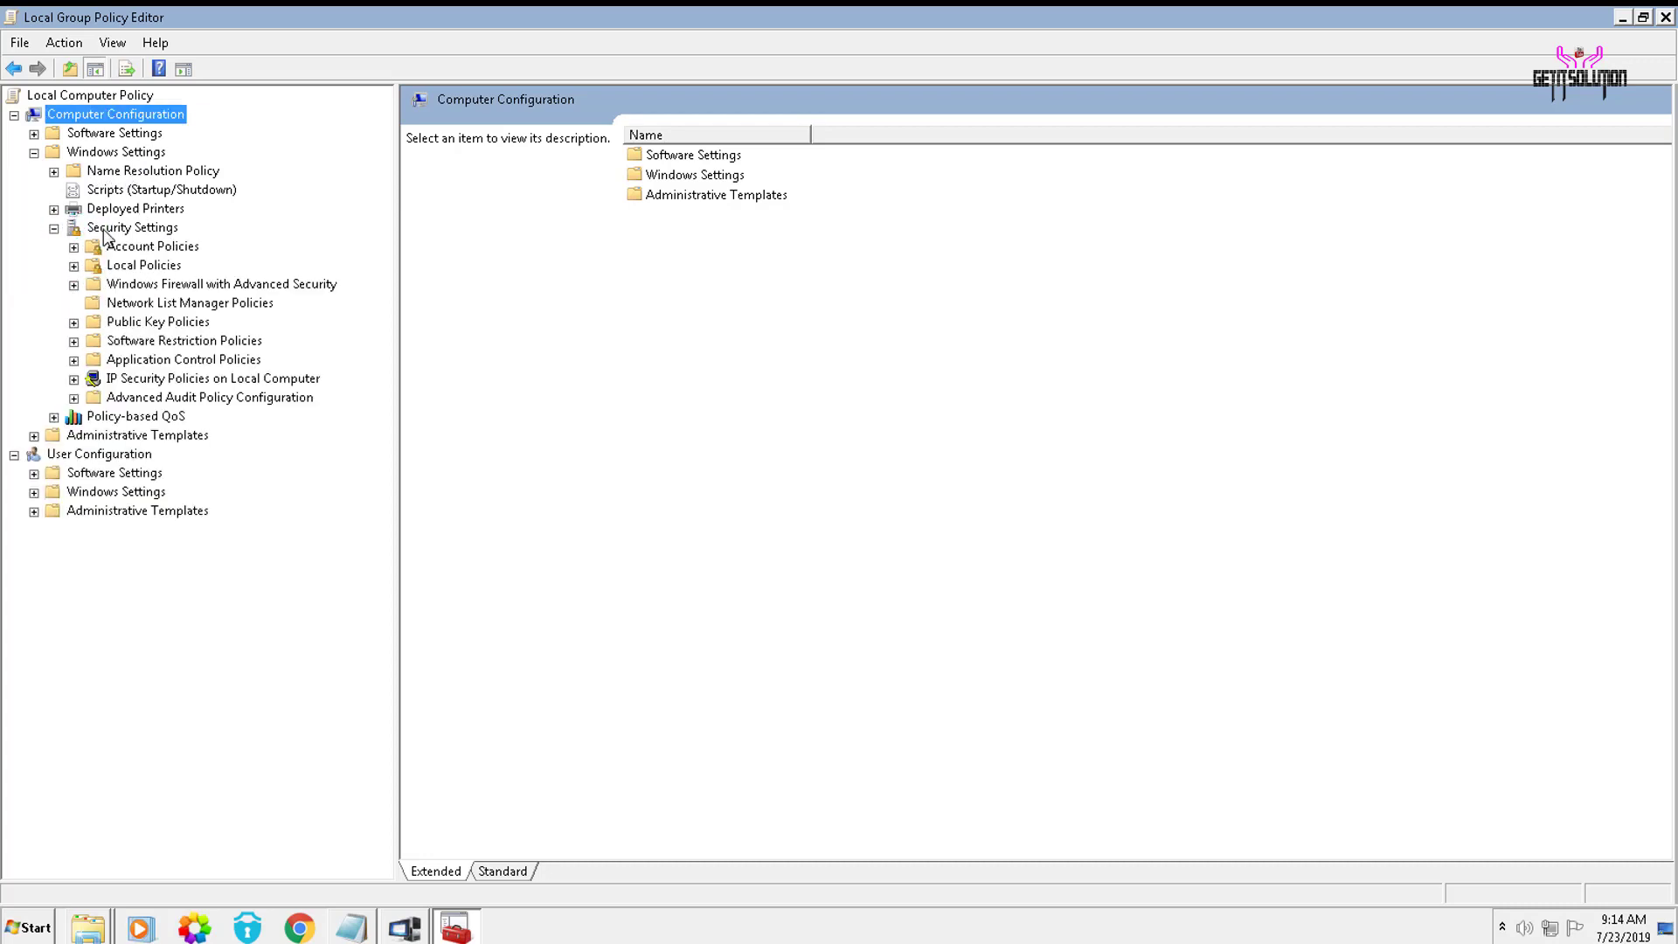
pyautogui.click(107, 229)
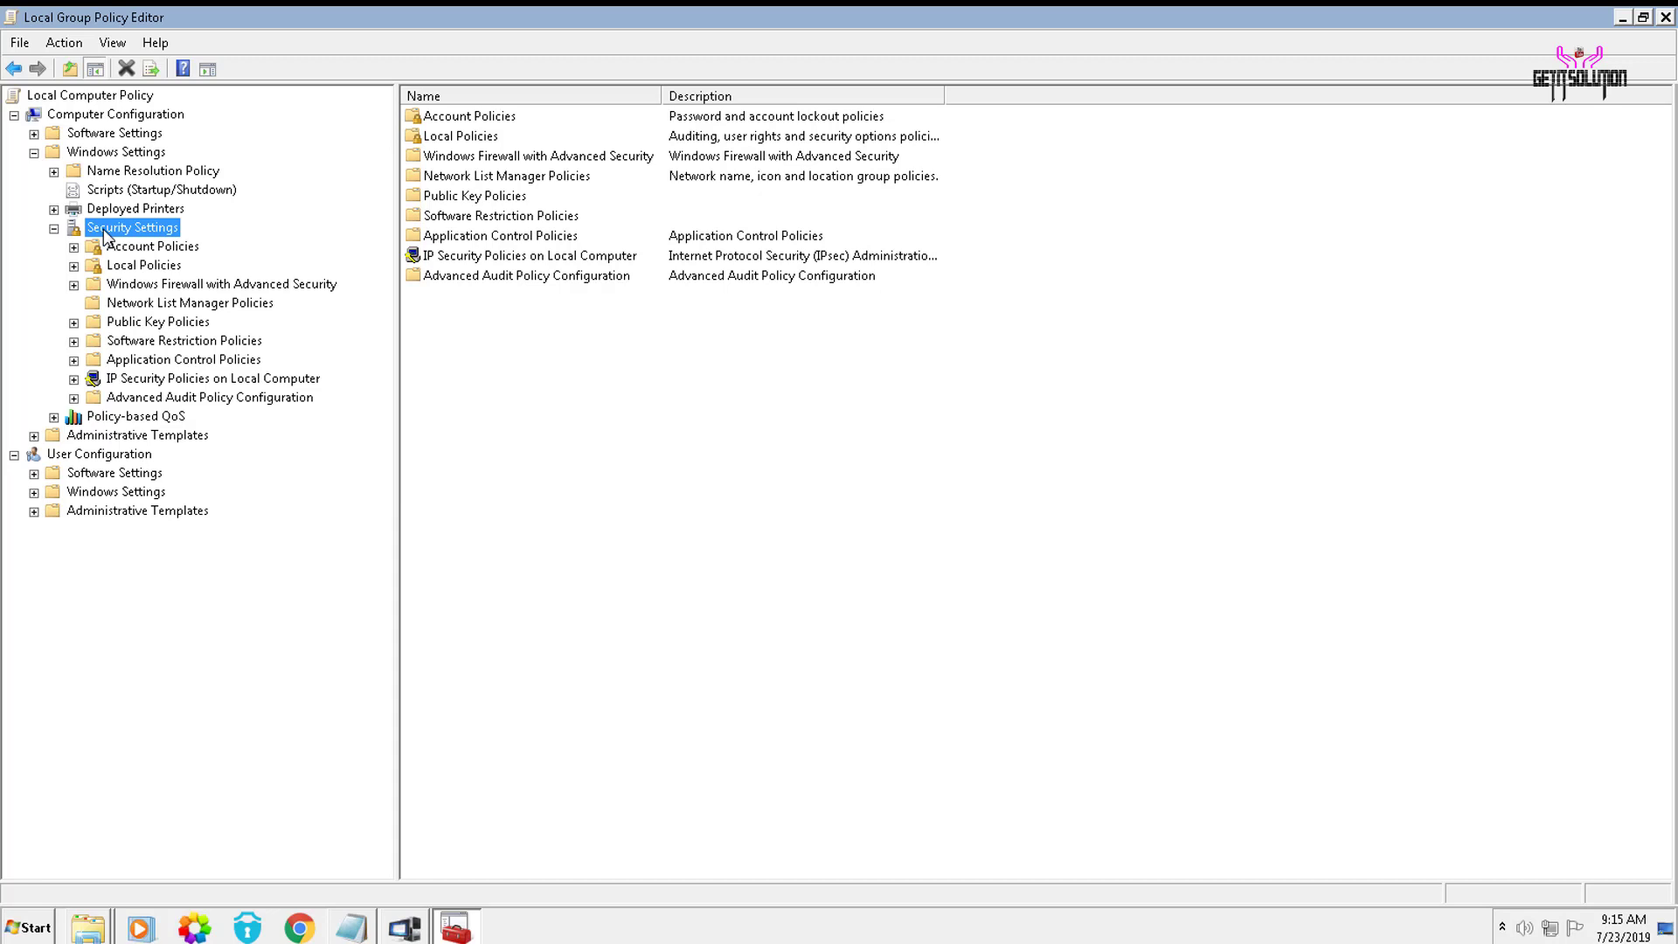
pyautogui.click(144, 266)
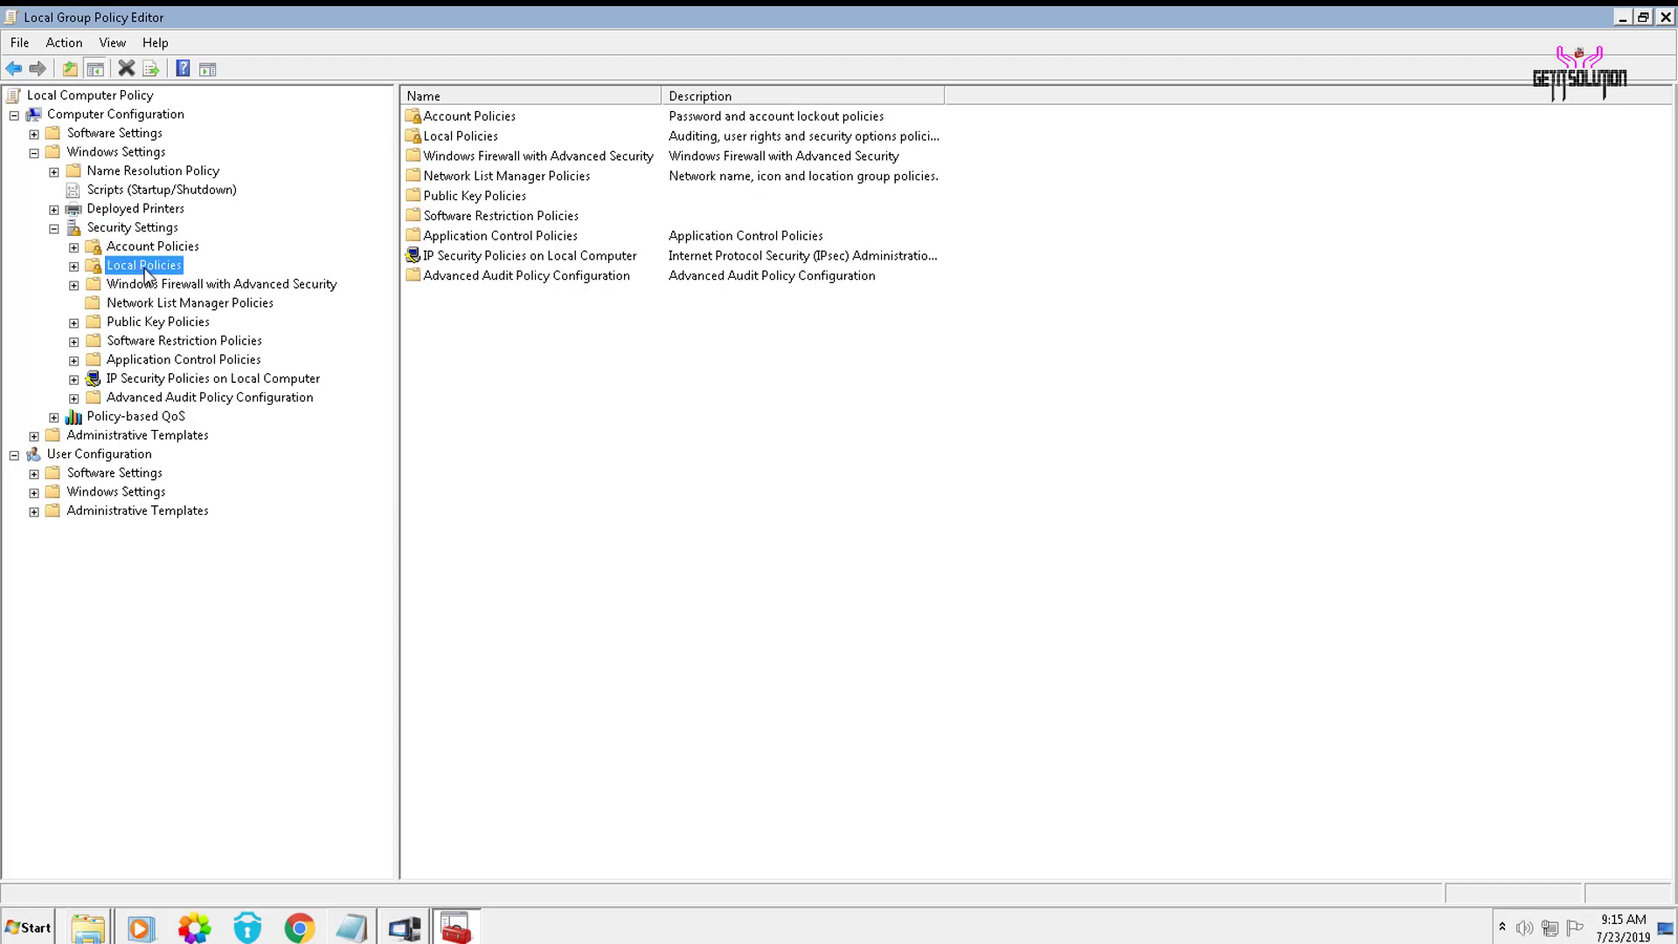
pyautogui.click(73, 266)
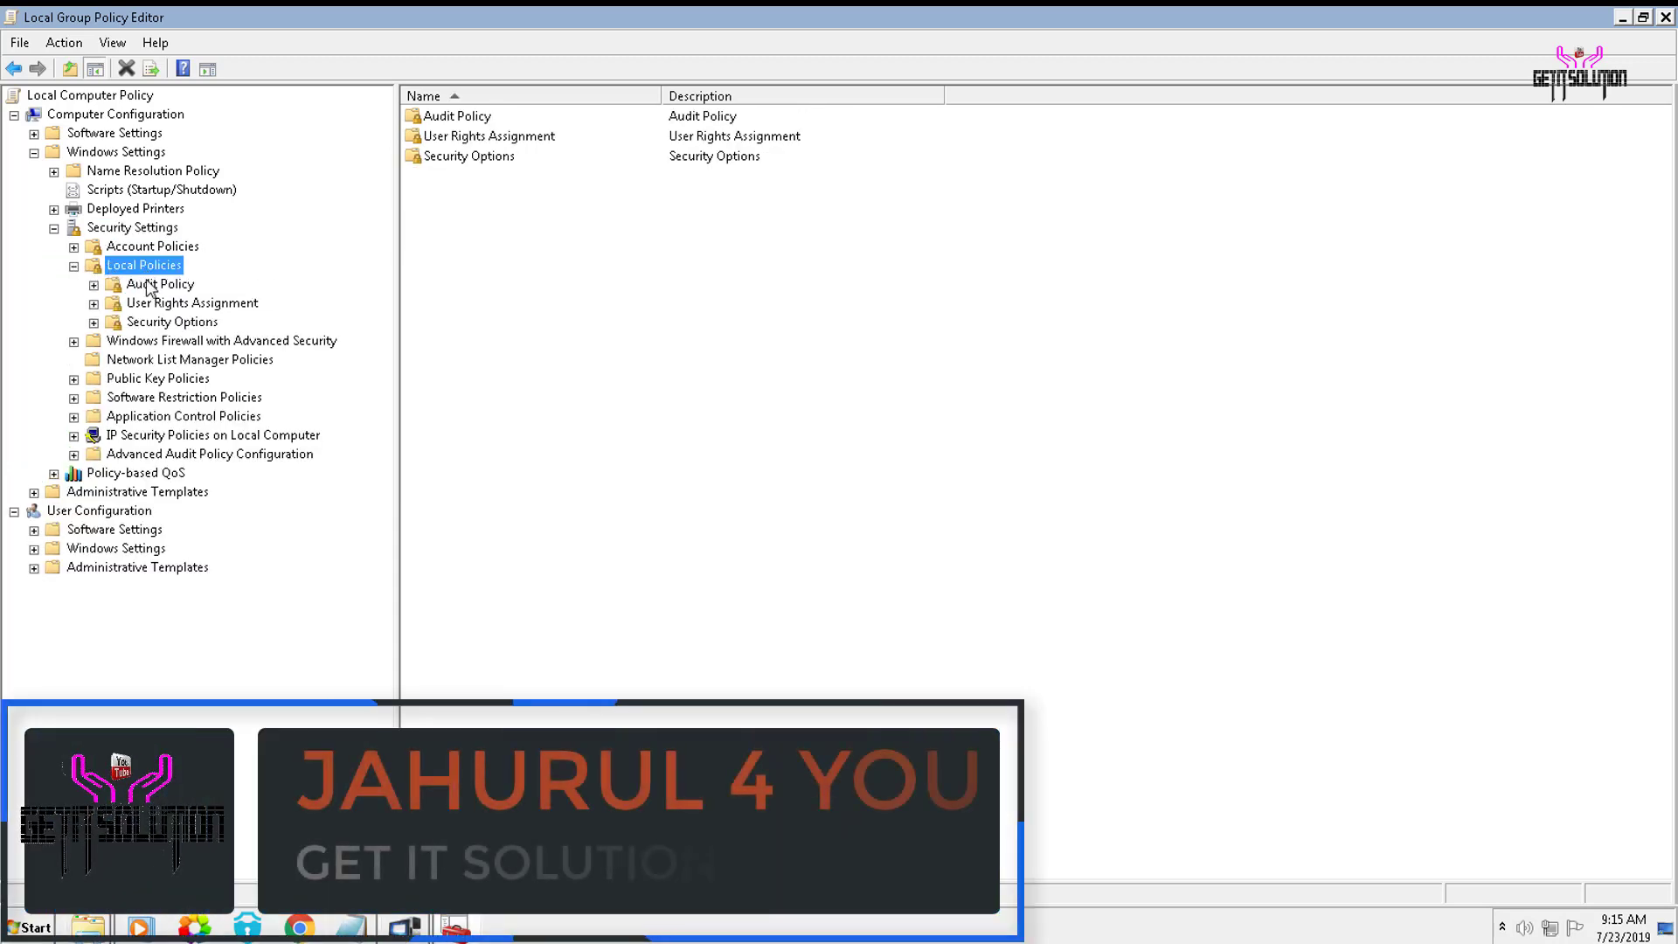
pyautogui.click(167, 322)
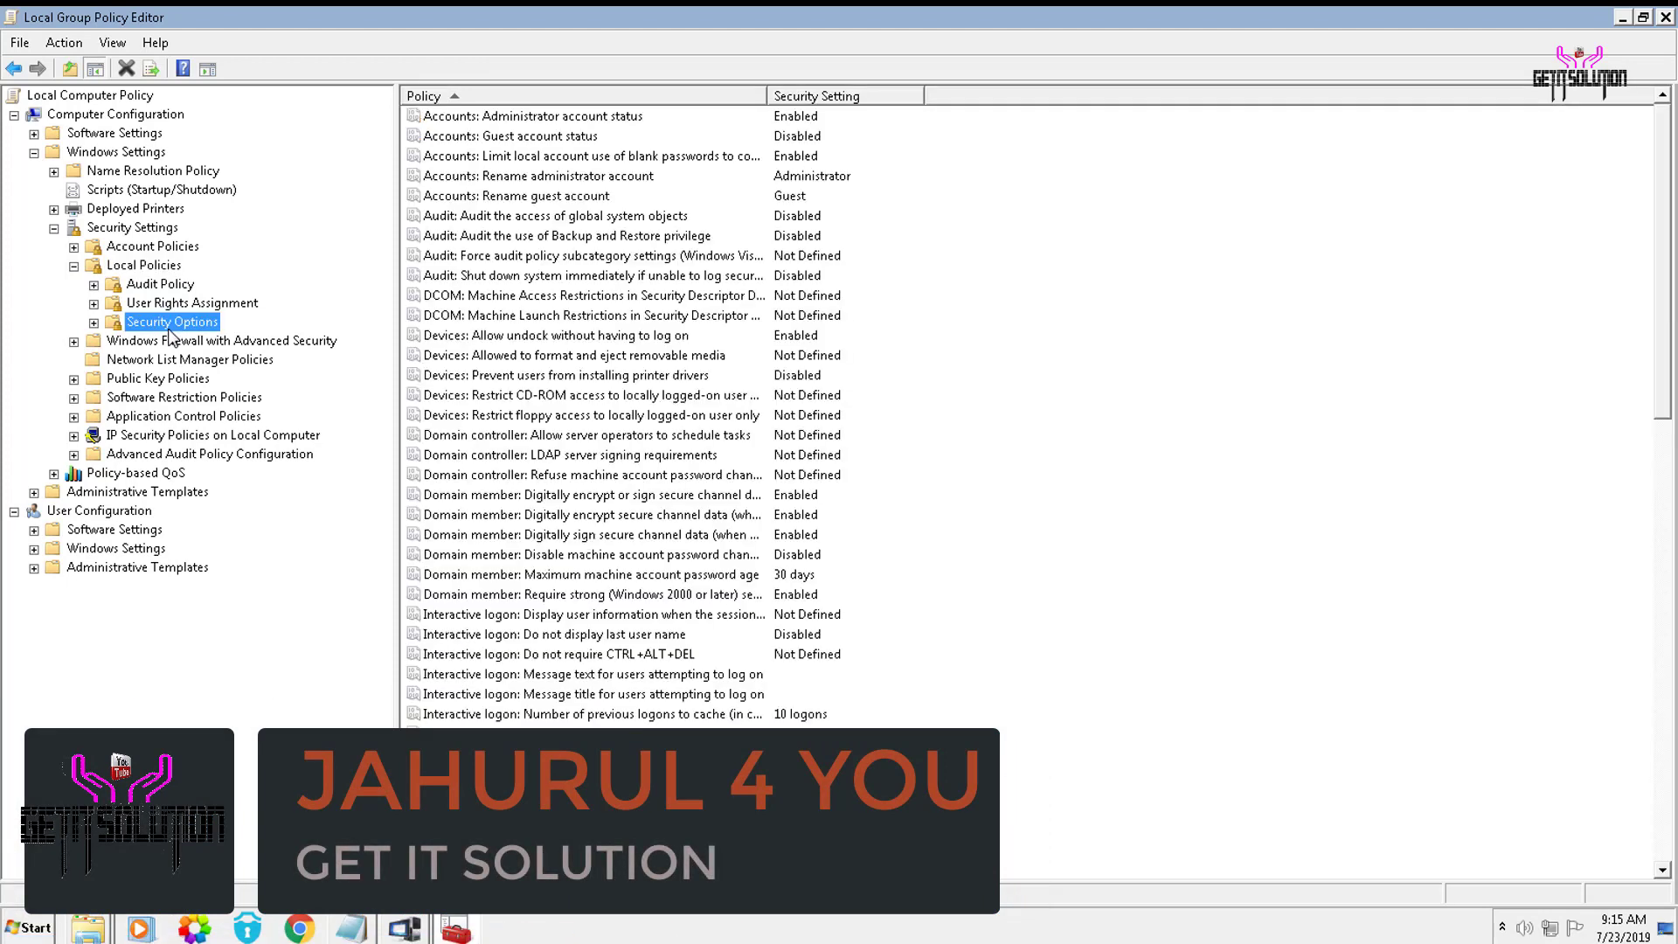
pyautogui.click(94, 322)
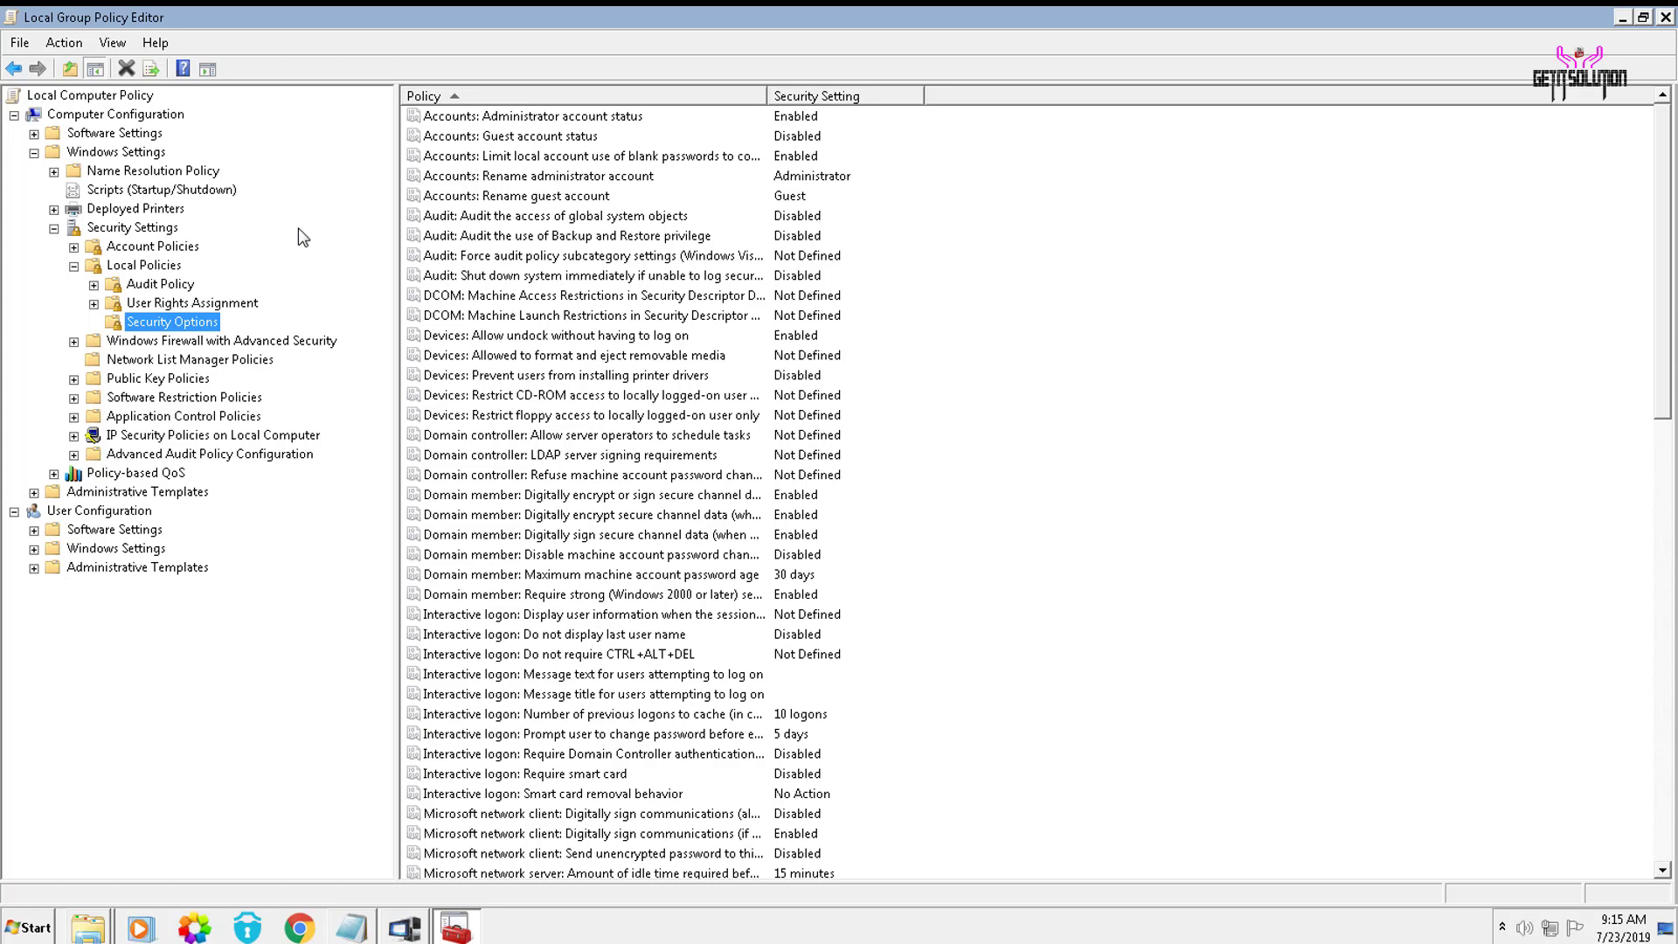
# Widen the Policy column and set "Accounts: Limit local account use of blank passwords to console logon only" to Disabled.
pyautogui.click(476, 178)
pyautogui.click(488, 137)
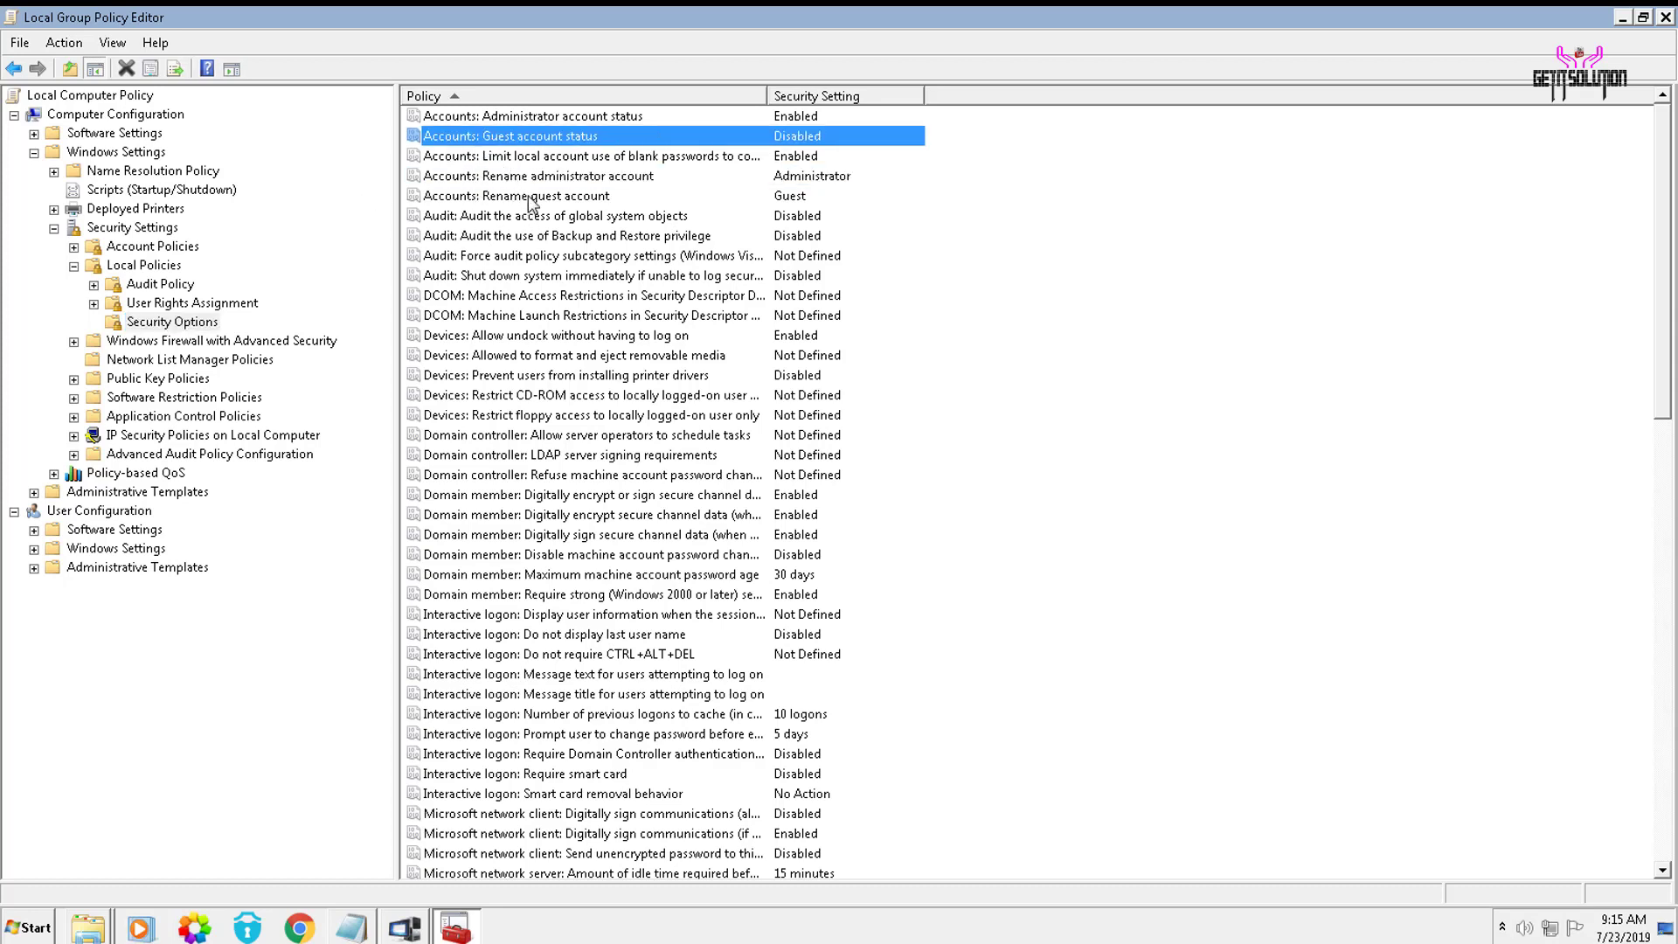
pyautogui.click(530, 160)
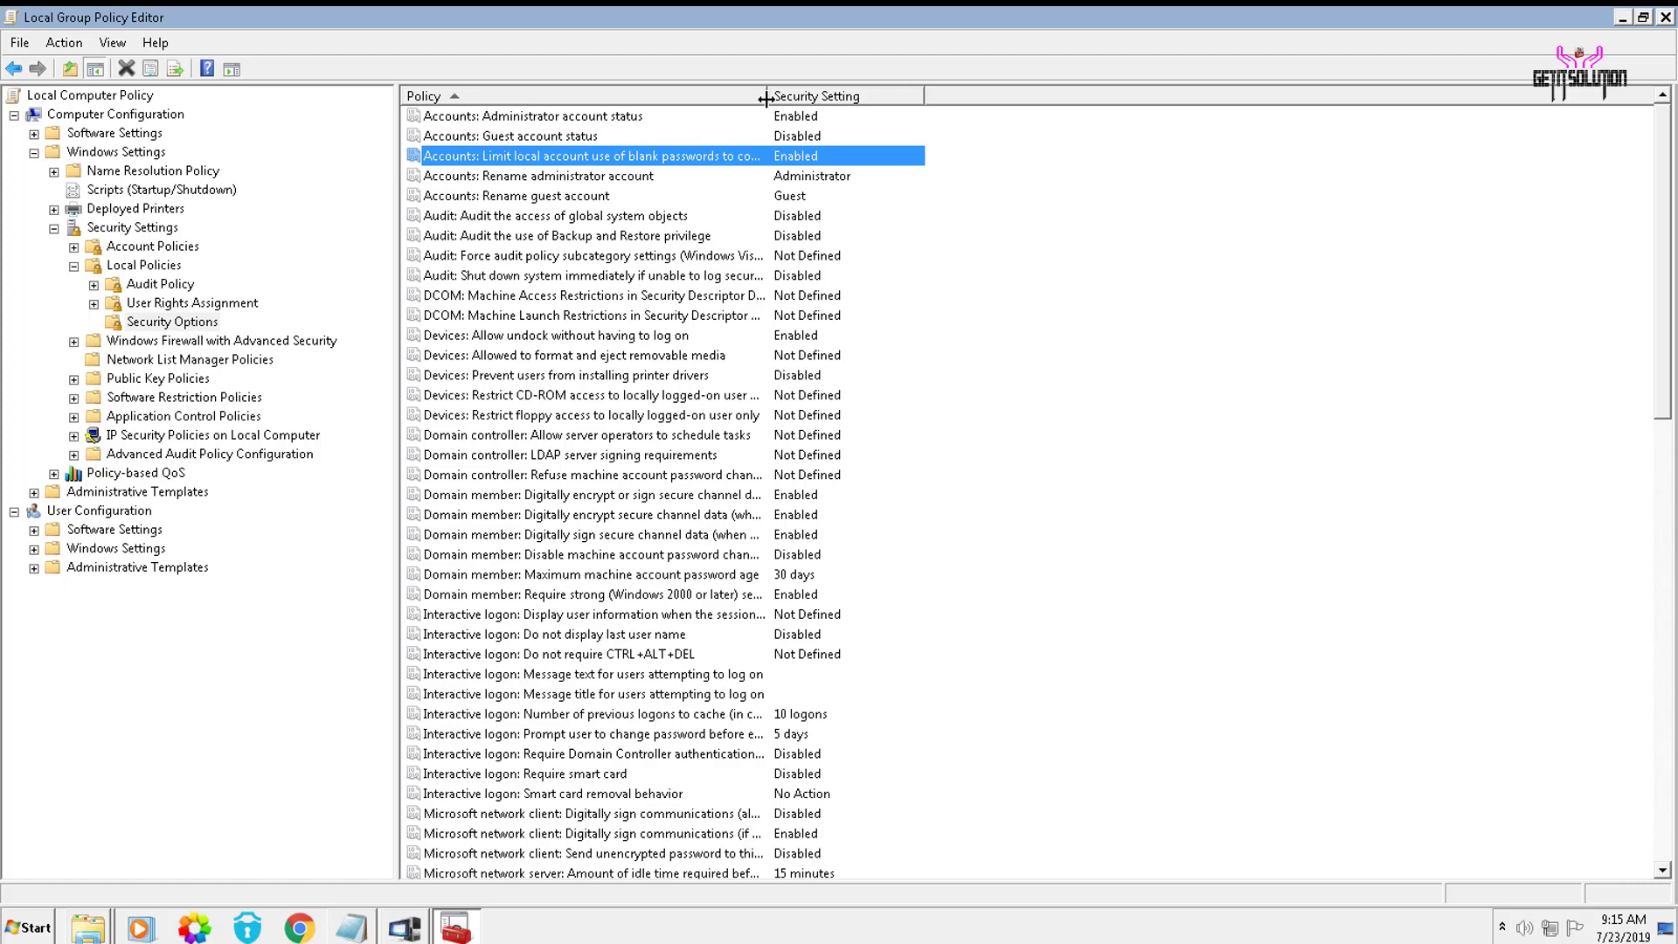
pyautogui.moveTo(766, 96); pyautogui.dragTo(900, 139)
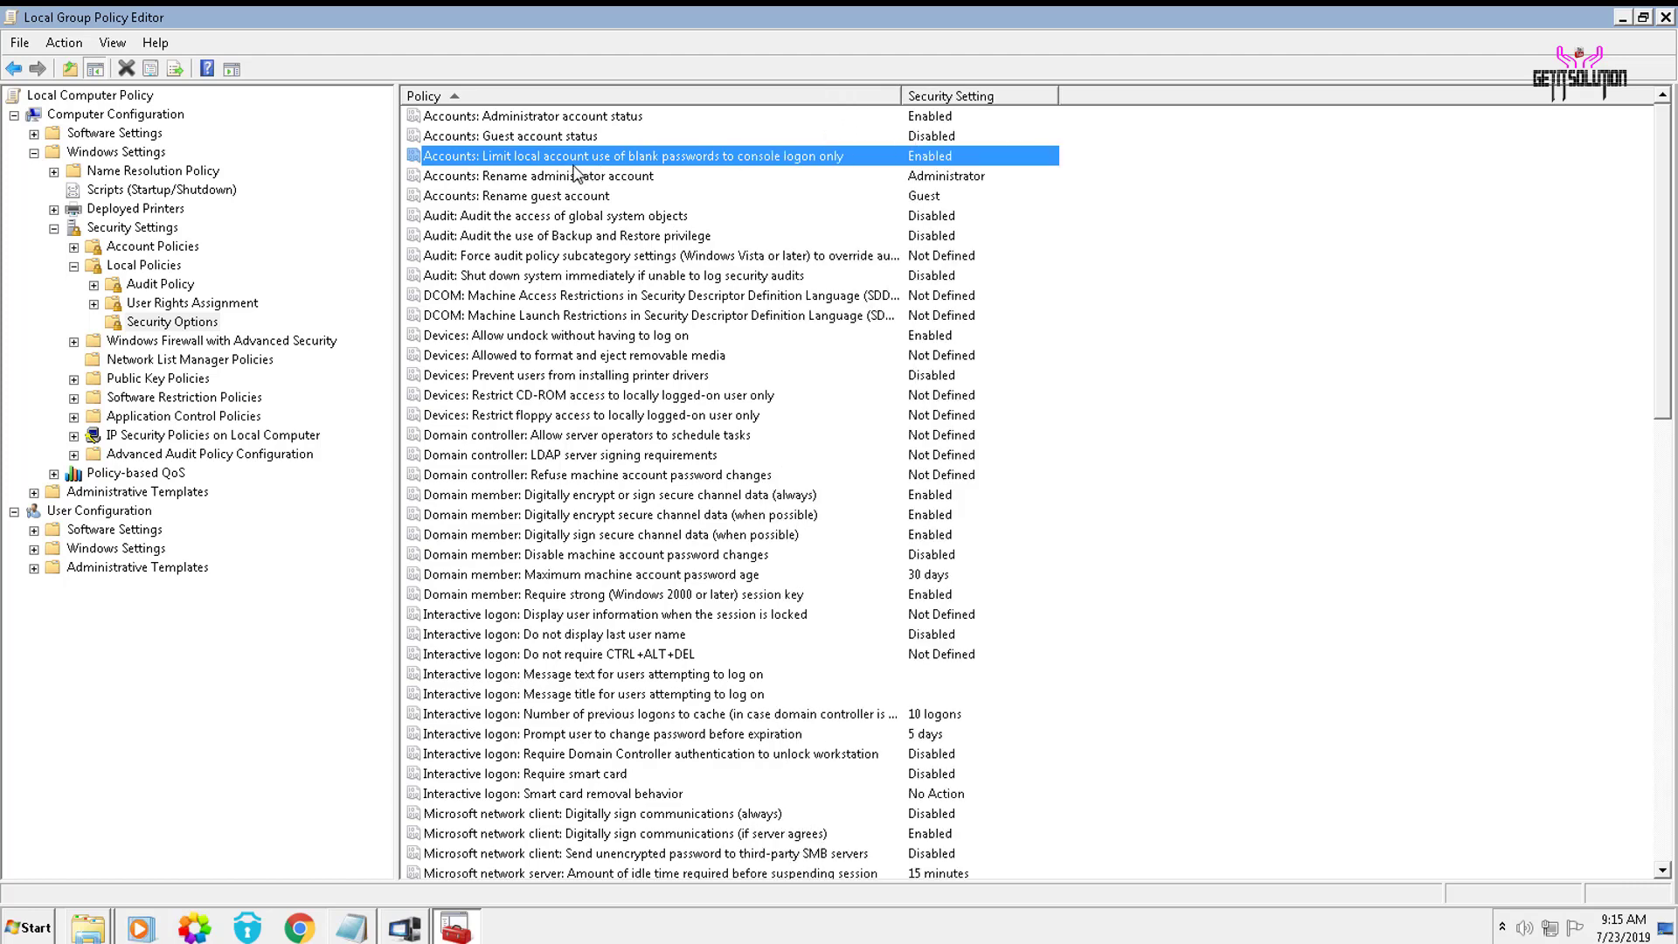
pyautogui.rightClick(676, 168)
pyautogui.doubleClick(611, 157)
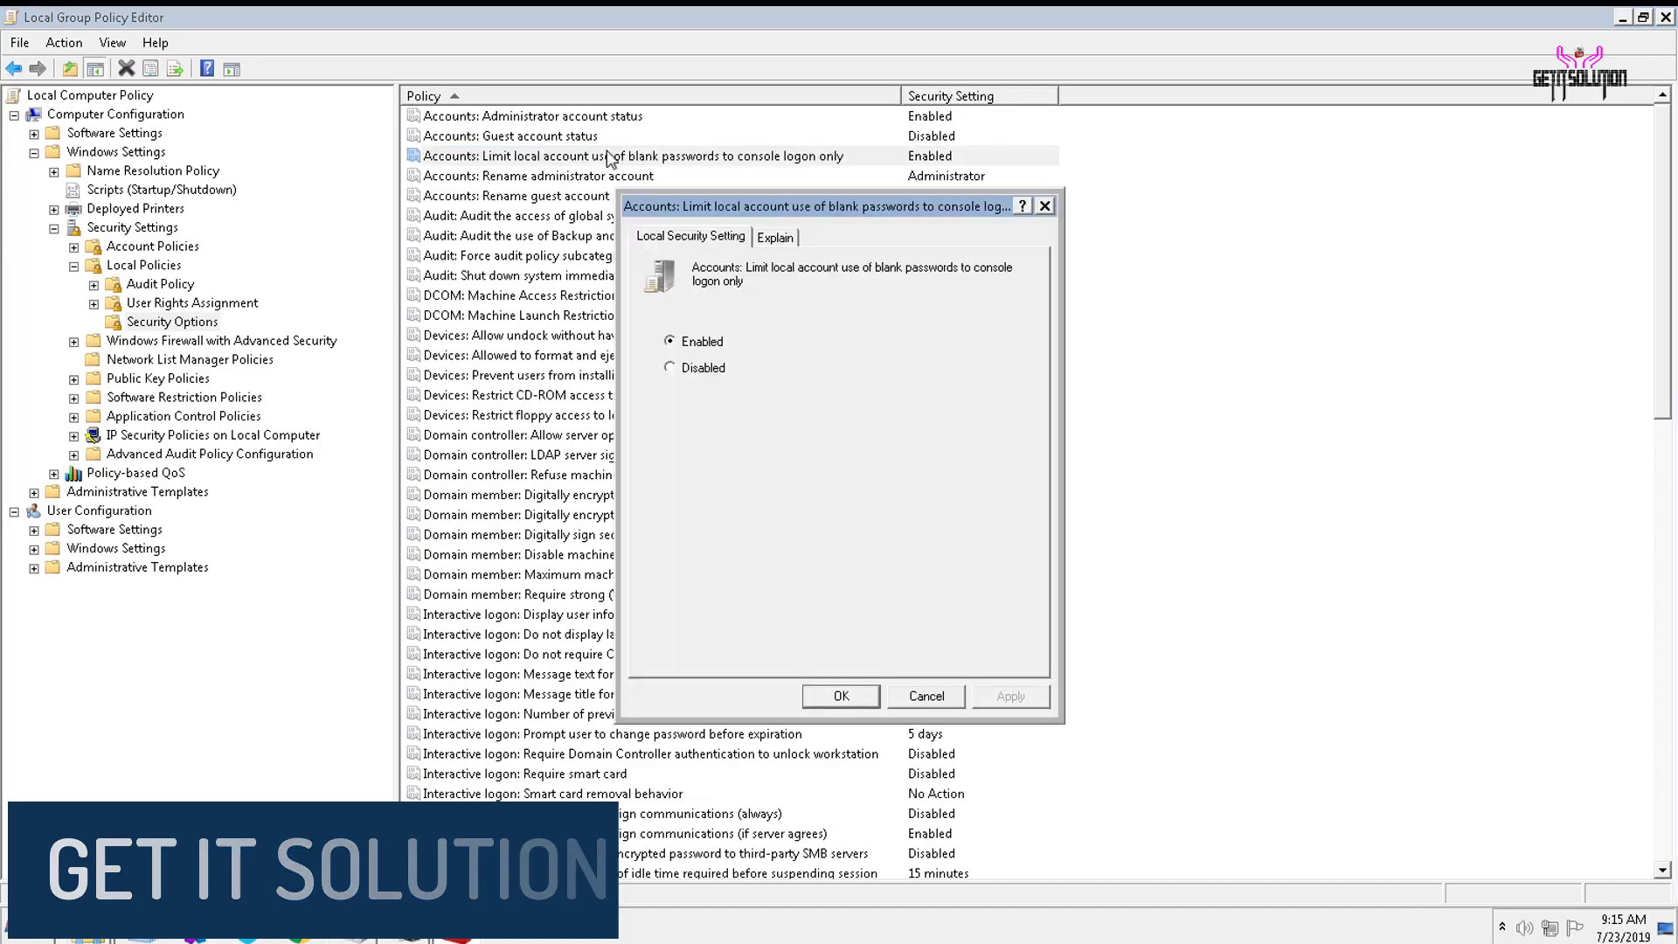
pyautogui.click(696, 369)
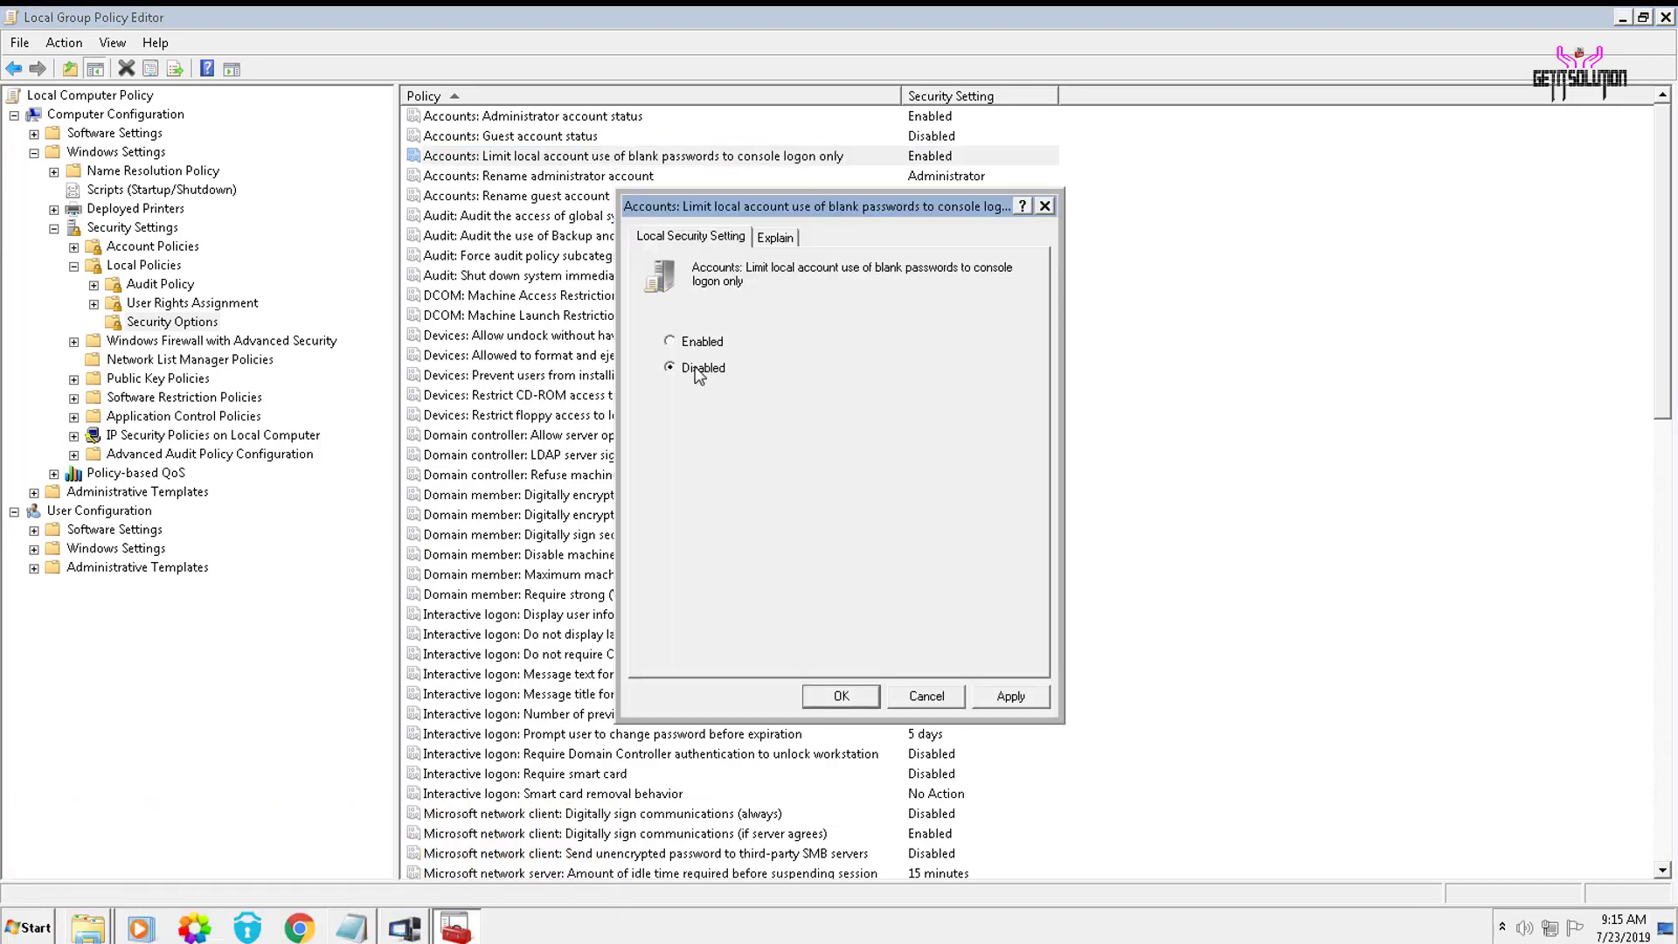
pyautogui.click(999, 701)
pyautogui.click(846, 703)
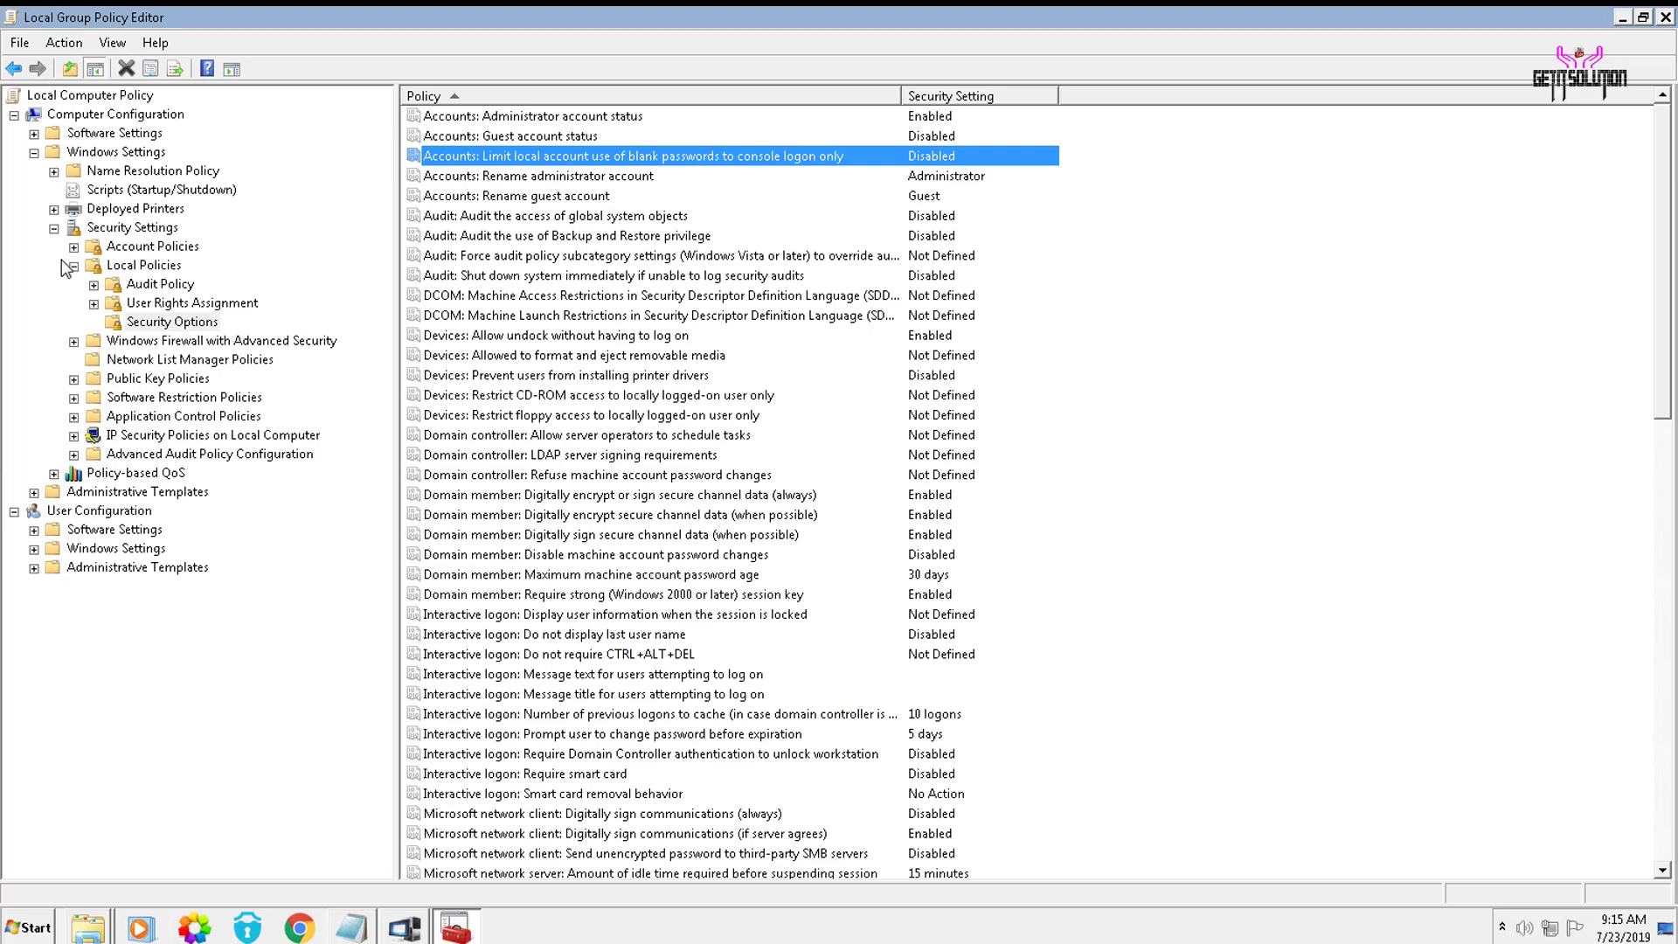
# Collapse the Windows Settings branch, close the Local Group Policy Editor and refresh the desktop.
pyautogui.click(53, 228)
pyautogui.click(34, 153)
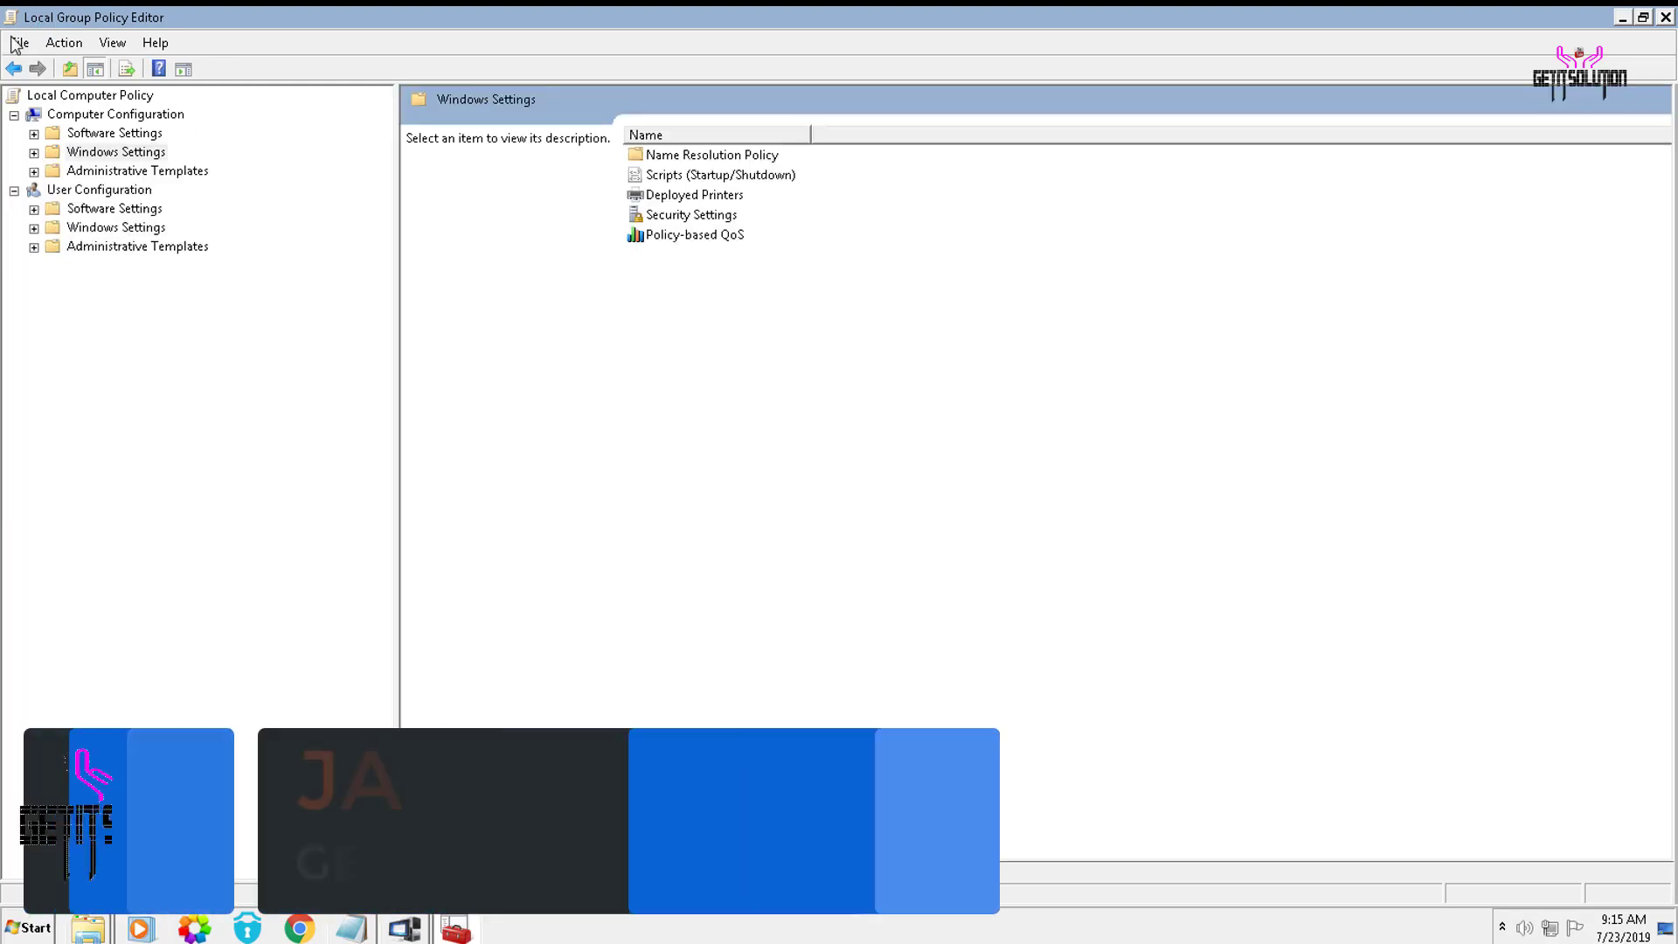
pyautogui.click(19, 42)
pyautogui.click(44, 97)
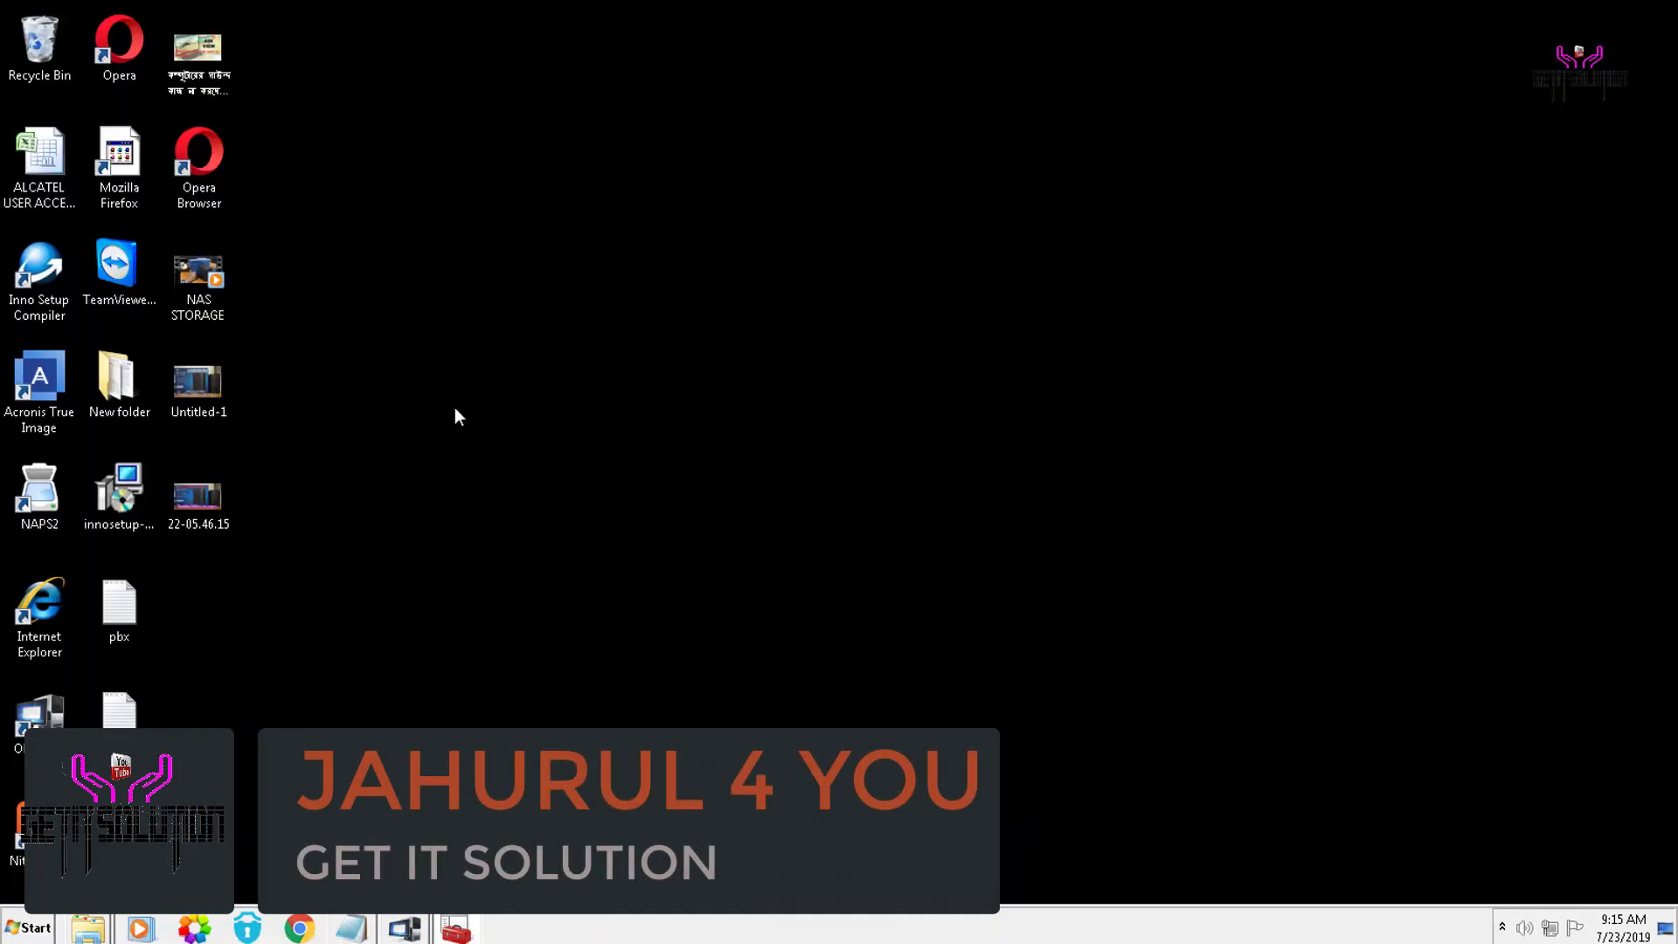
pyautogui.rightClick(463, 351)
pyautogui.click(520, 397)
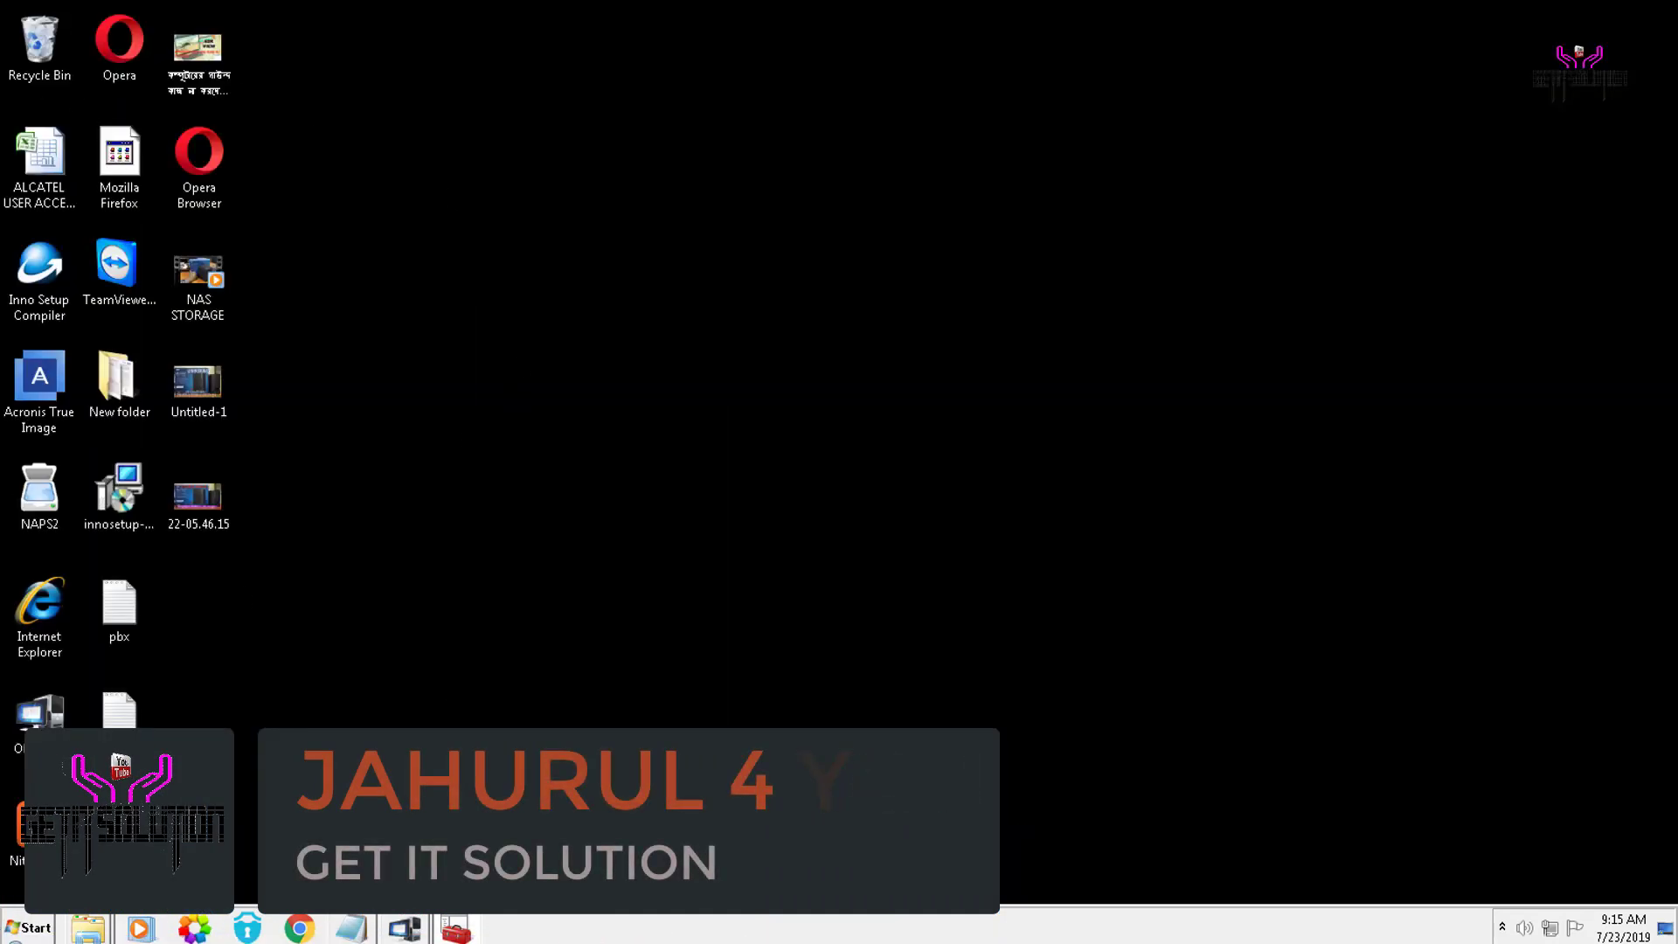
# Open Computer Management and display the Users folder under Local Users and Groups.
pyautogui.click(29, 928)
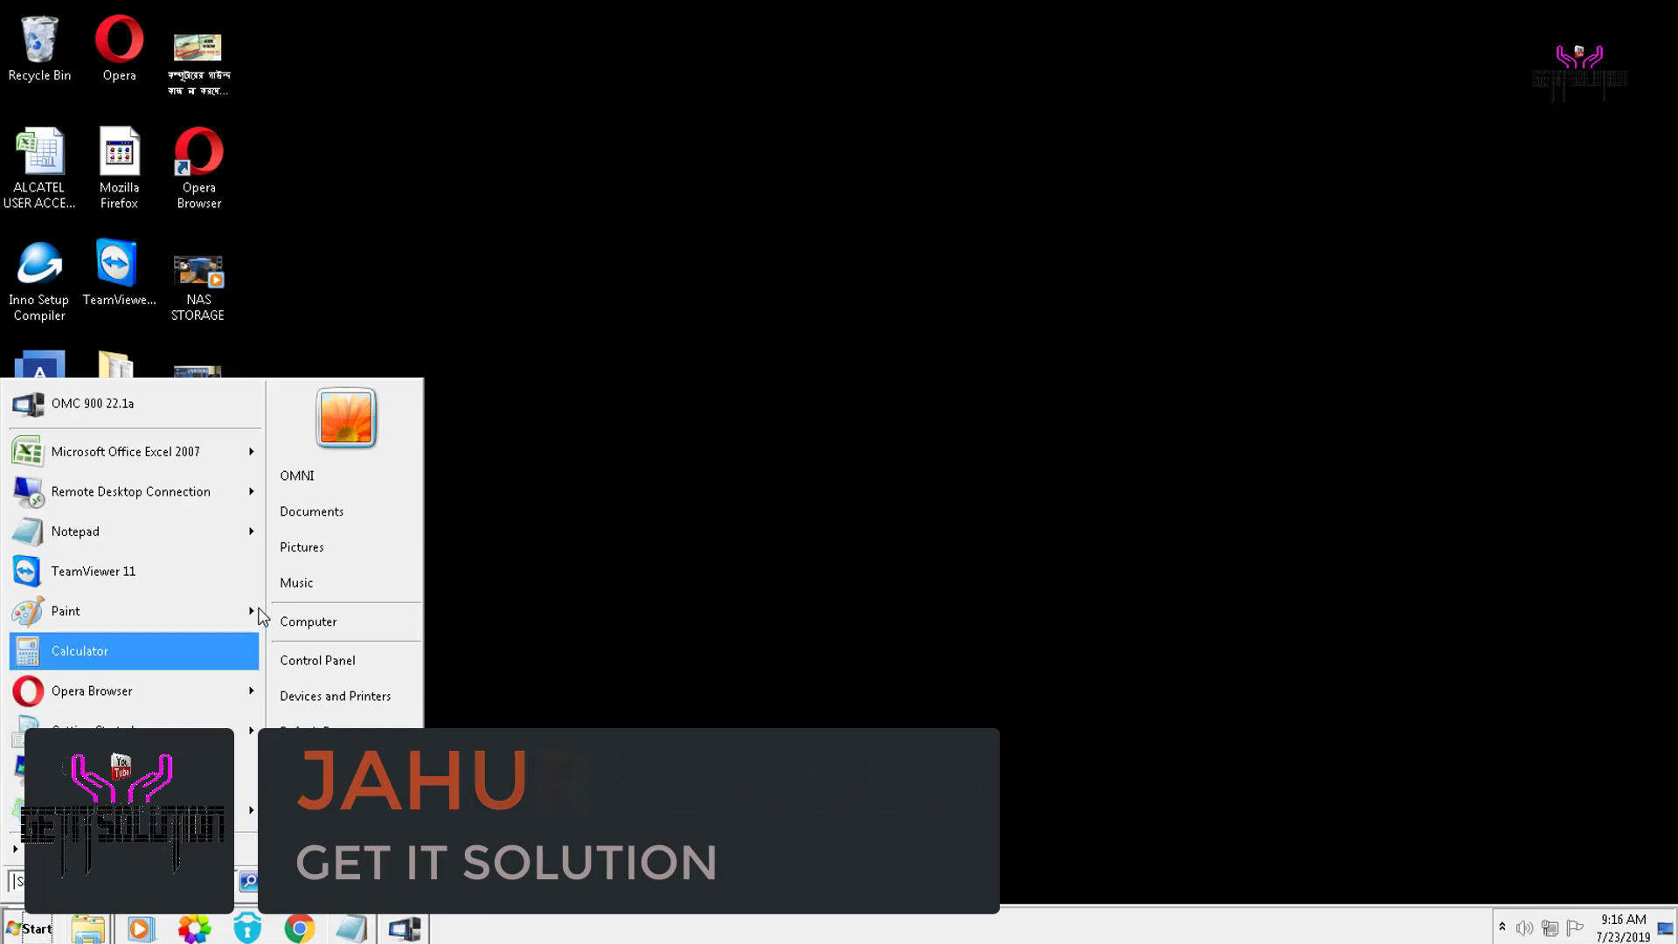
pyautogui.rightClick(297, 622)
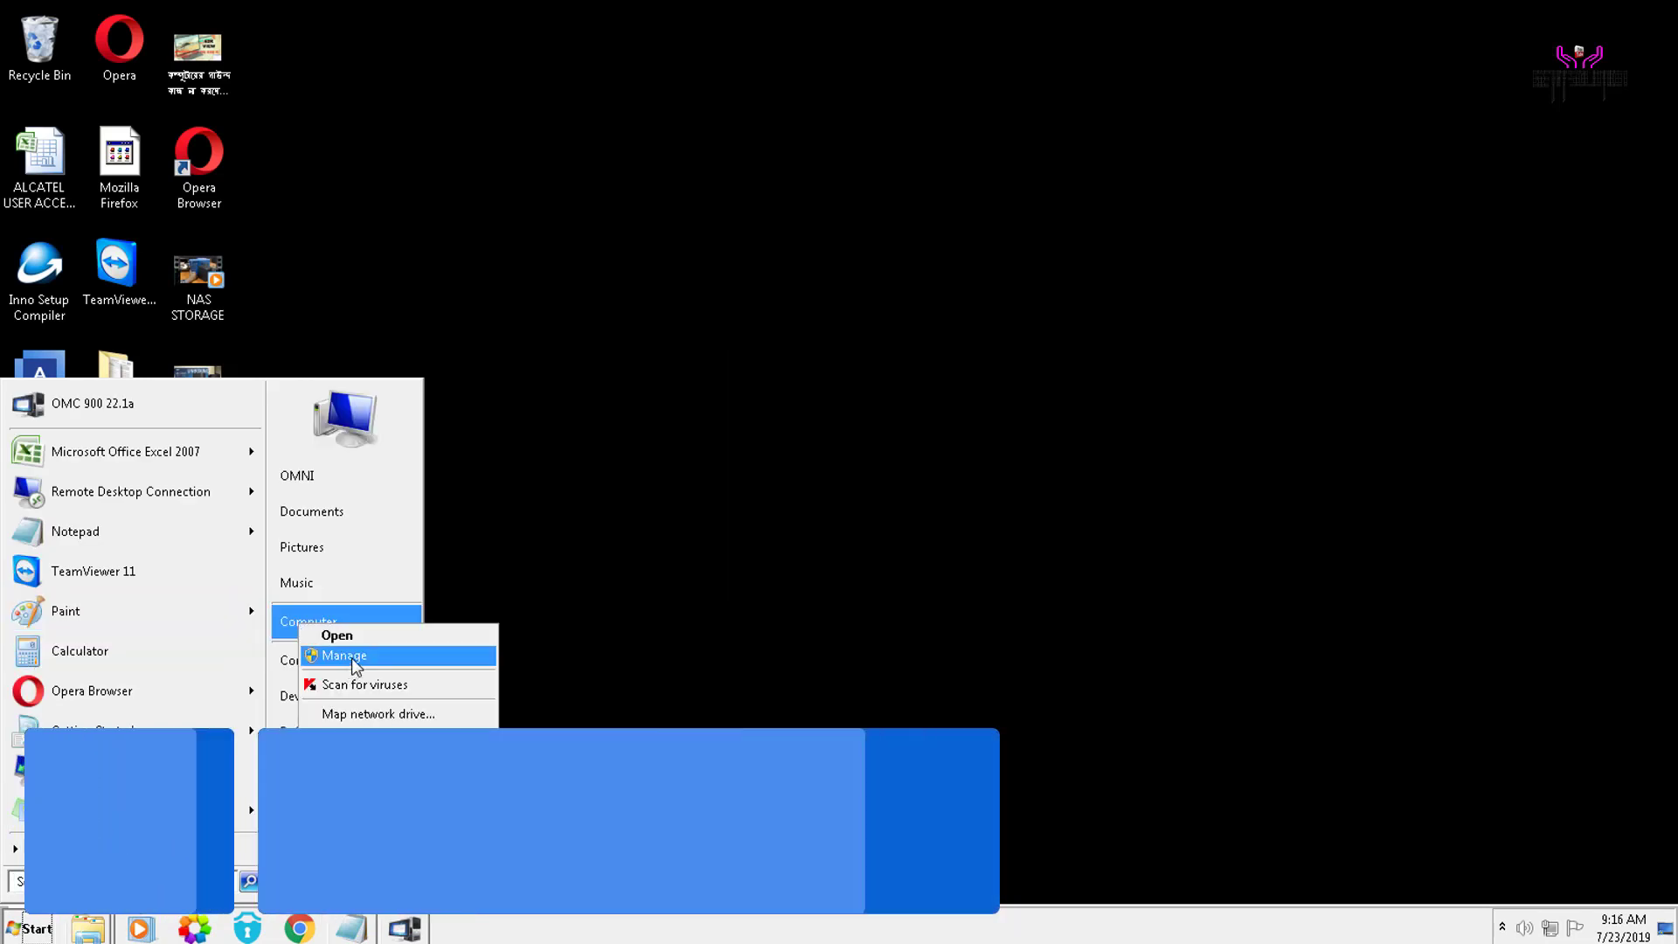
pyautogui.click(330, 658)
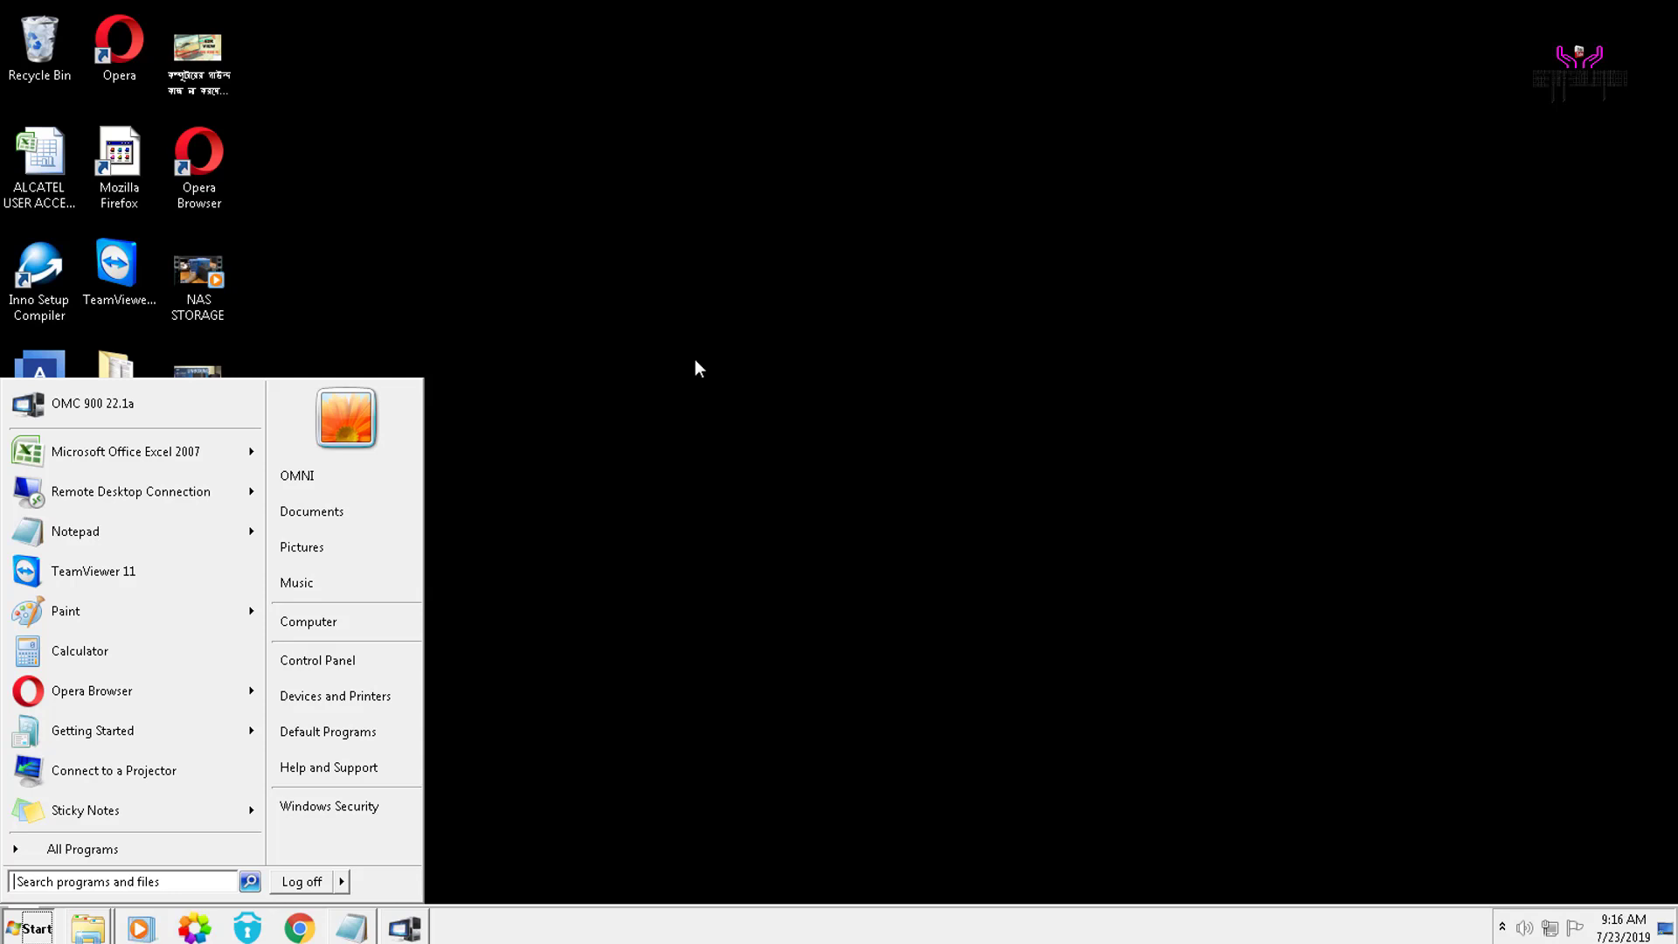
pyautogui.click(1318, 696)
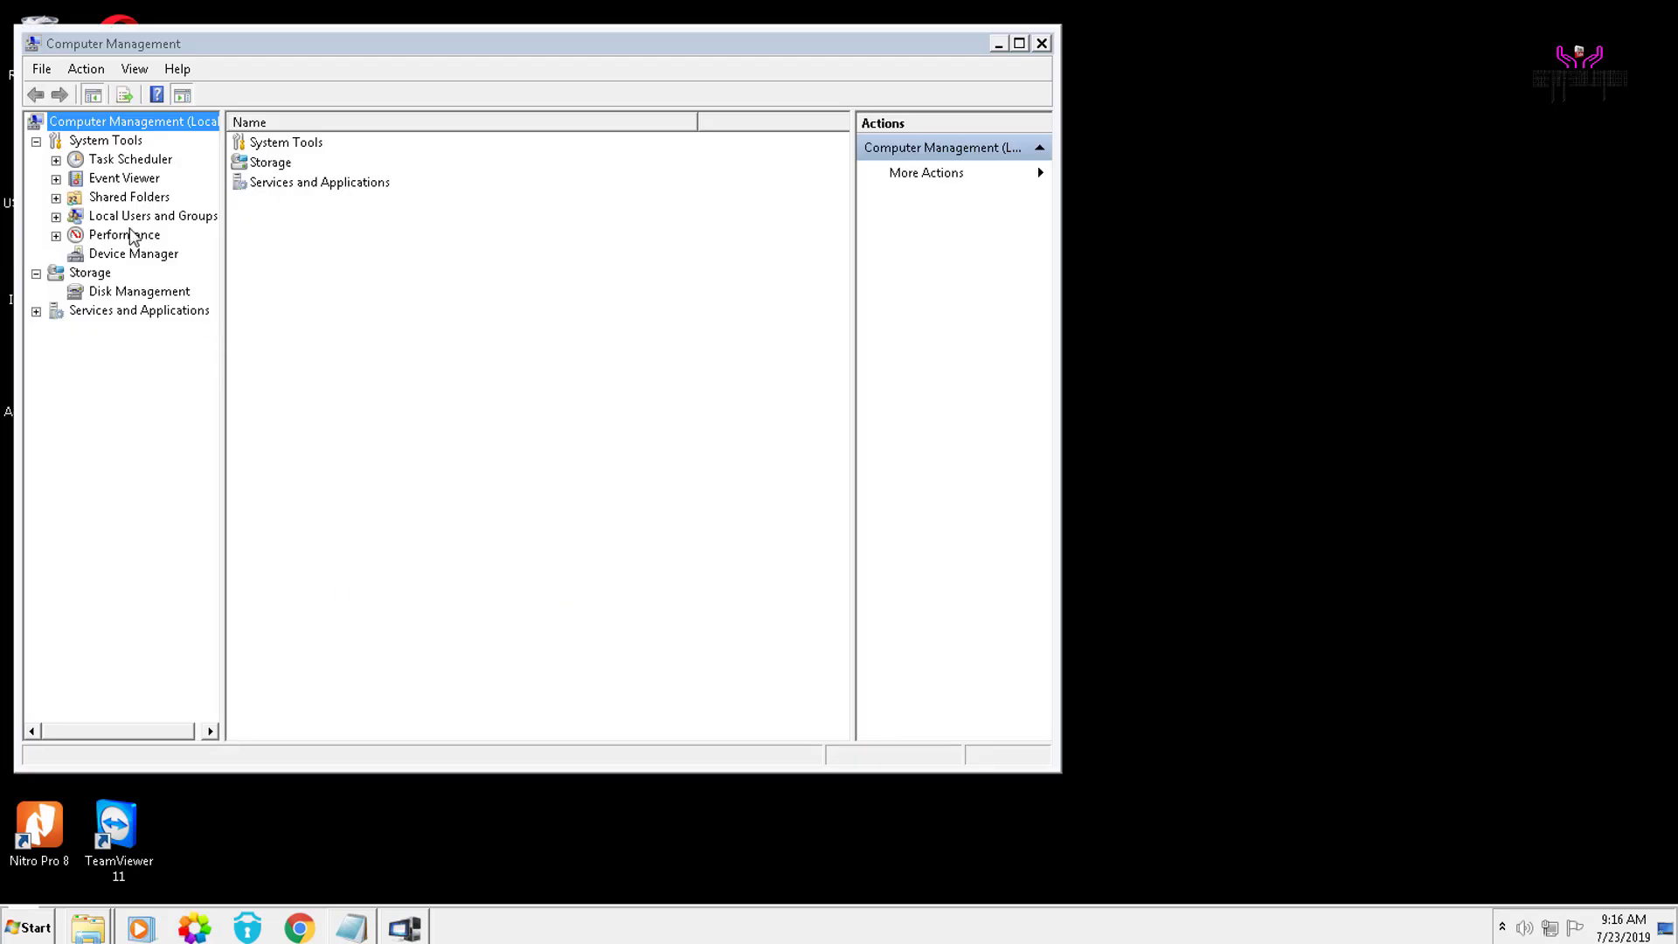
pyautogui.doubleClick(127, 217)
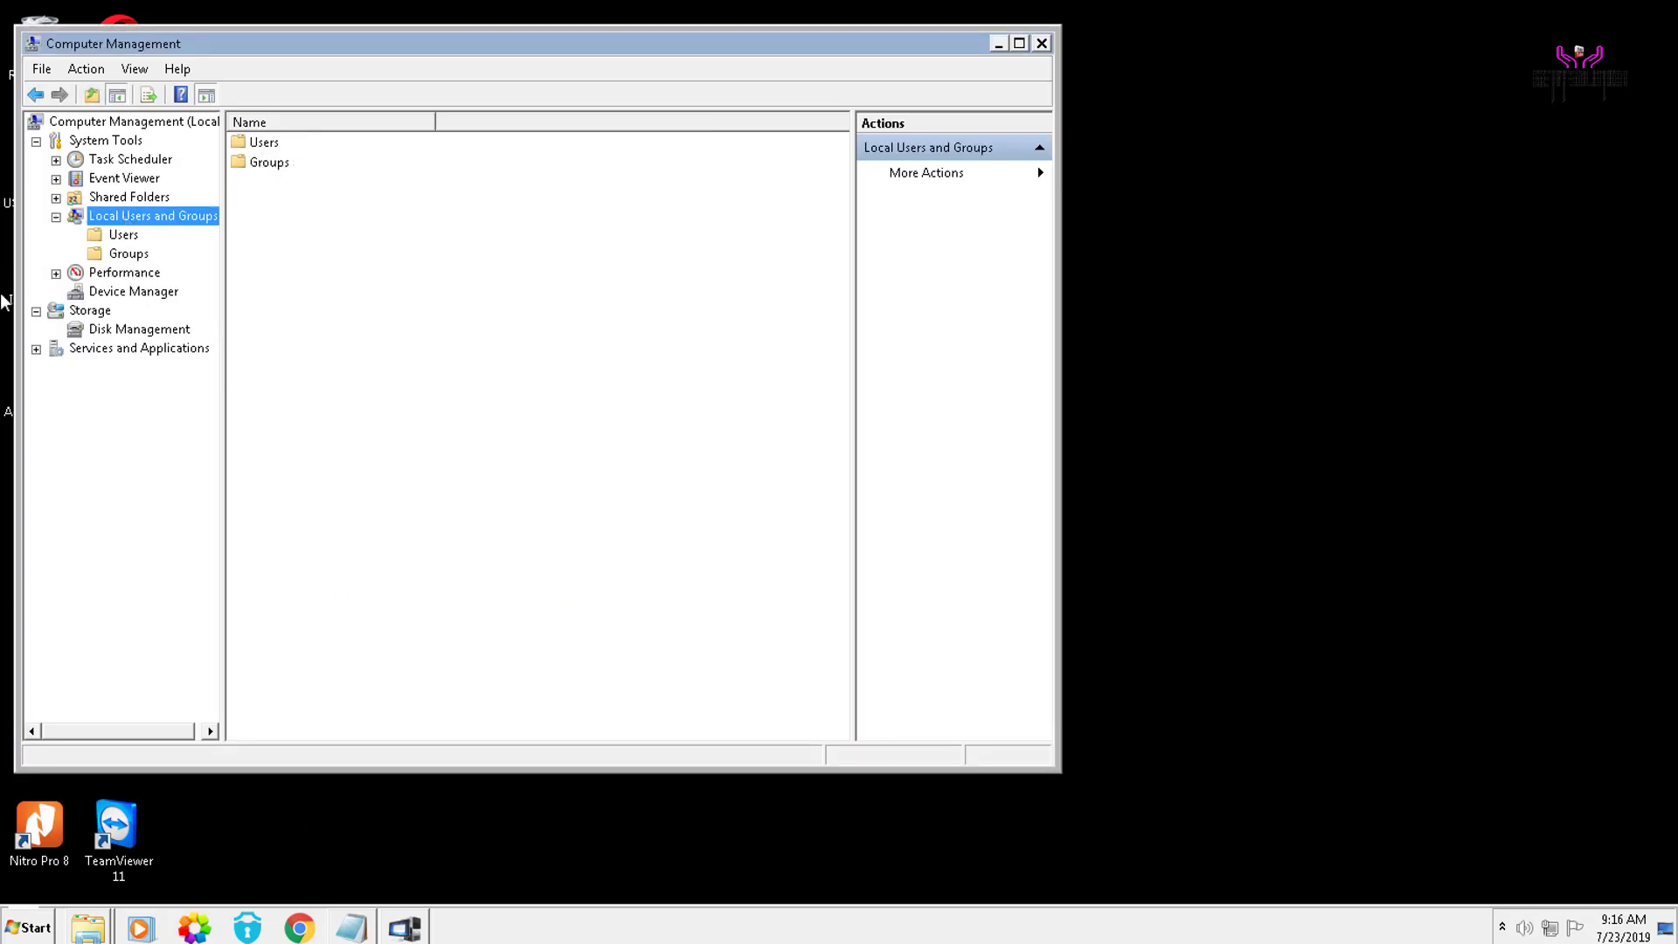
pyautogui.click(124, 236)
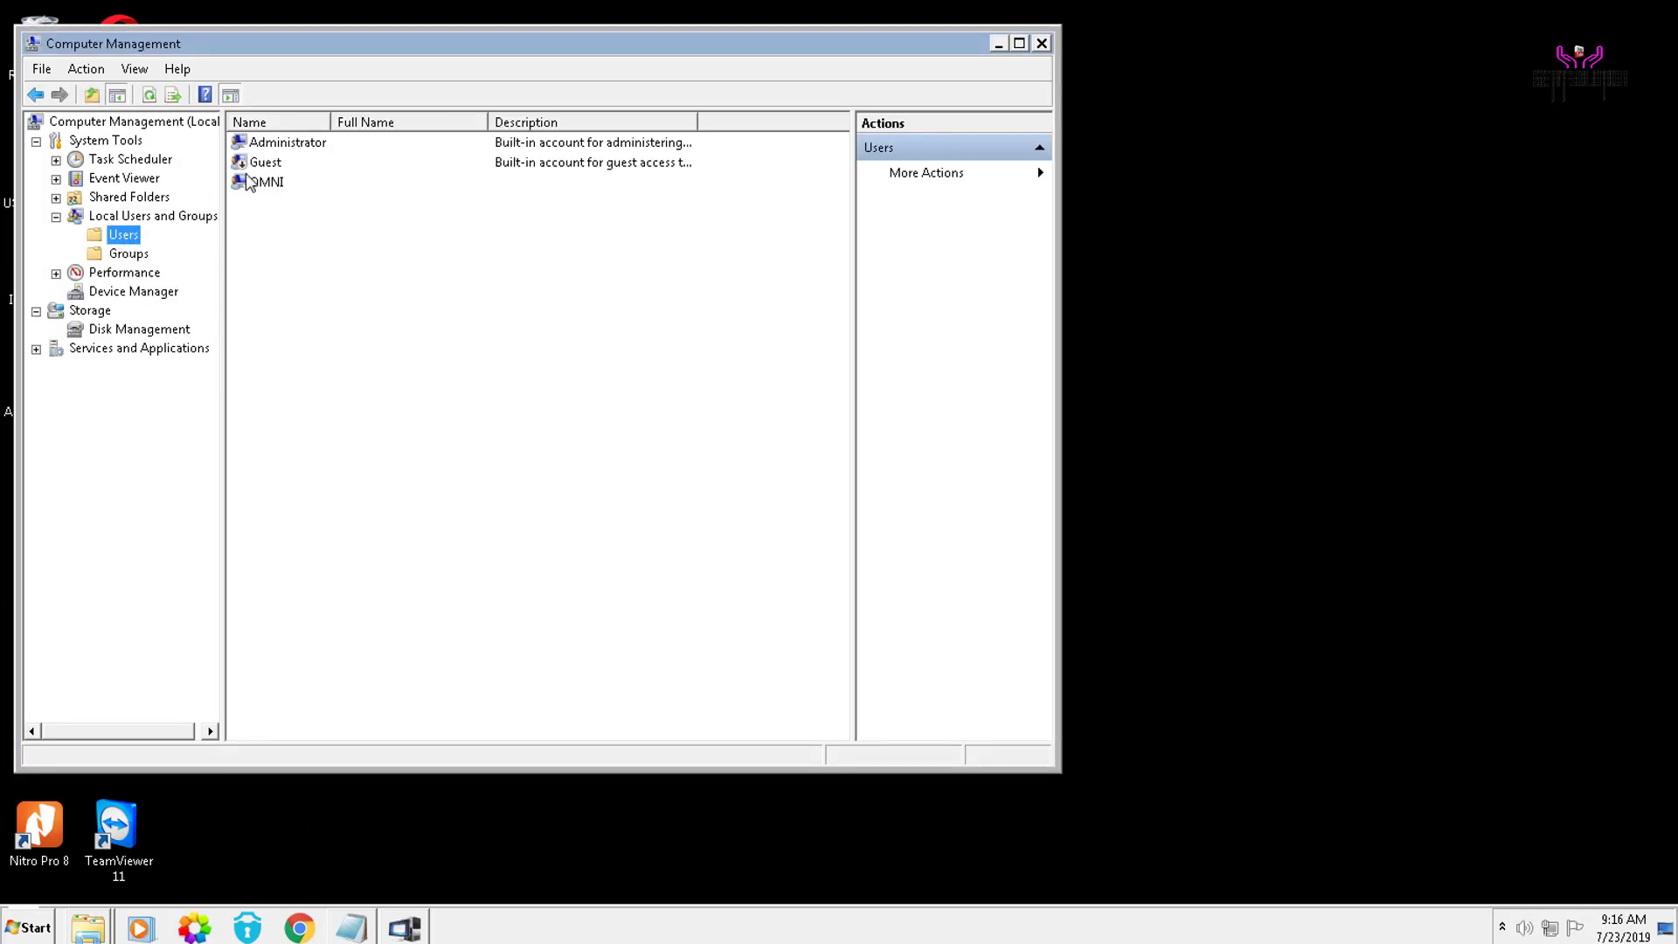
# Reset the Administrator account's password to blank, accepting the password reset warning.
pyautogui.click(269, 149)
pyautogui.rightClick(269, 148)
pyautogui.click(325, 151)
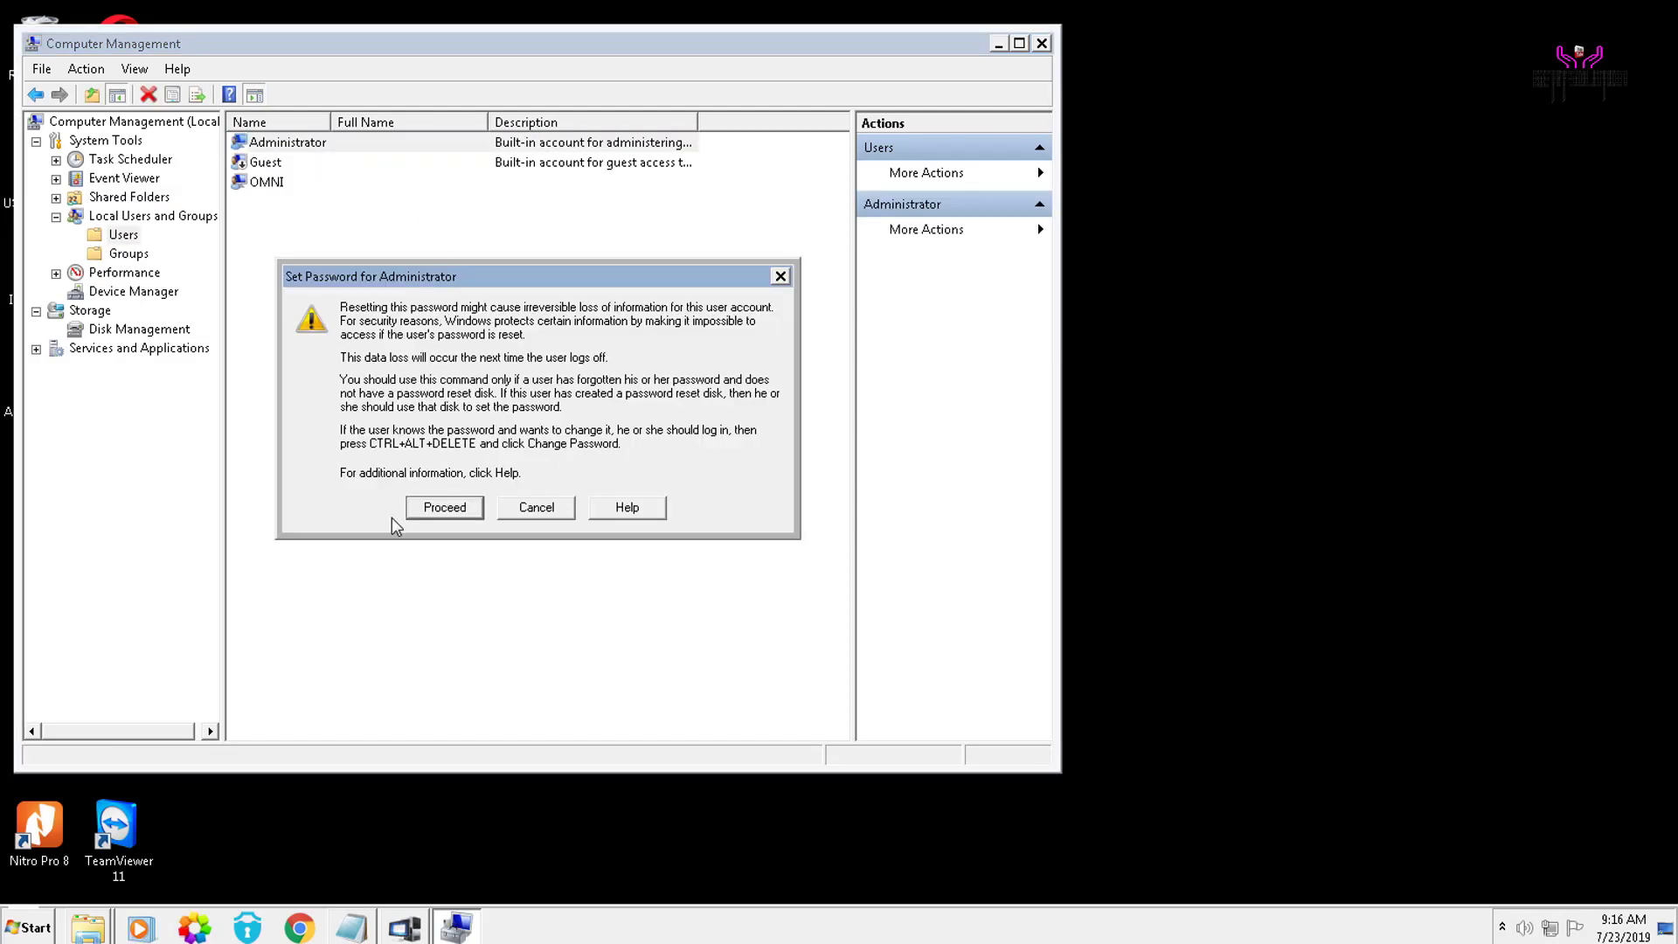
pyautogui.click(438, 508)
pyautogui.click(494, 499)
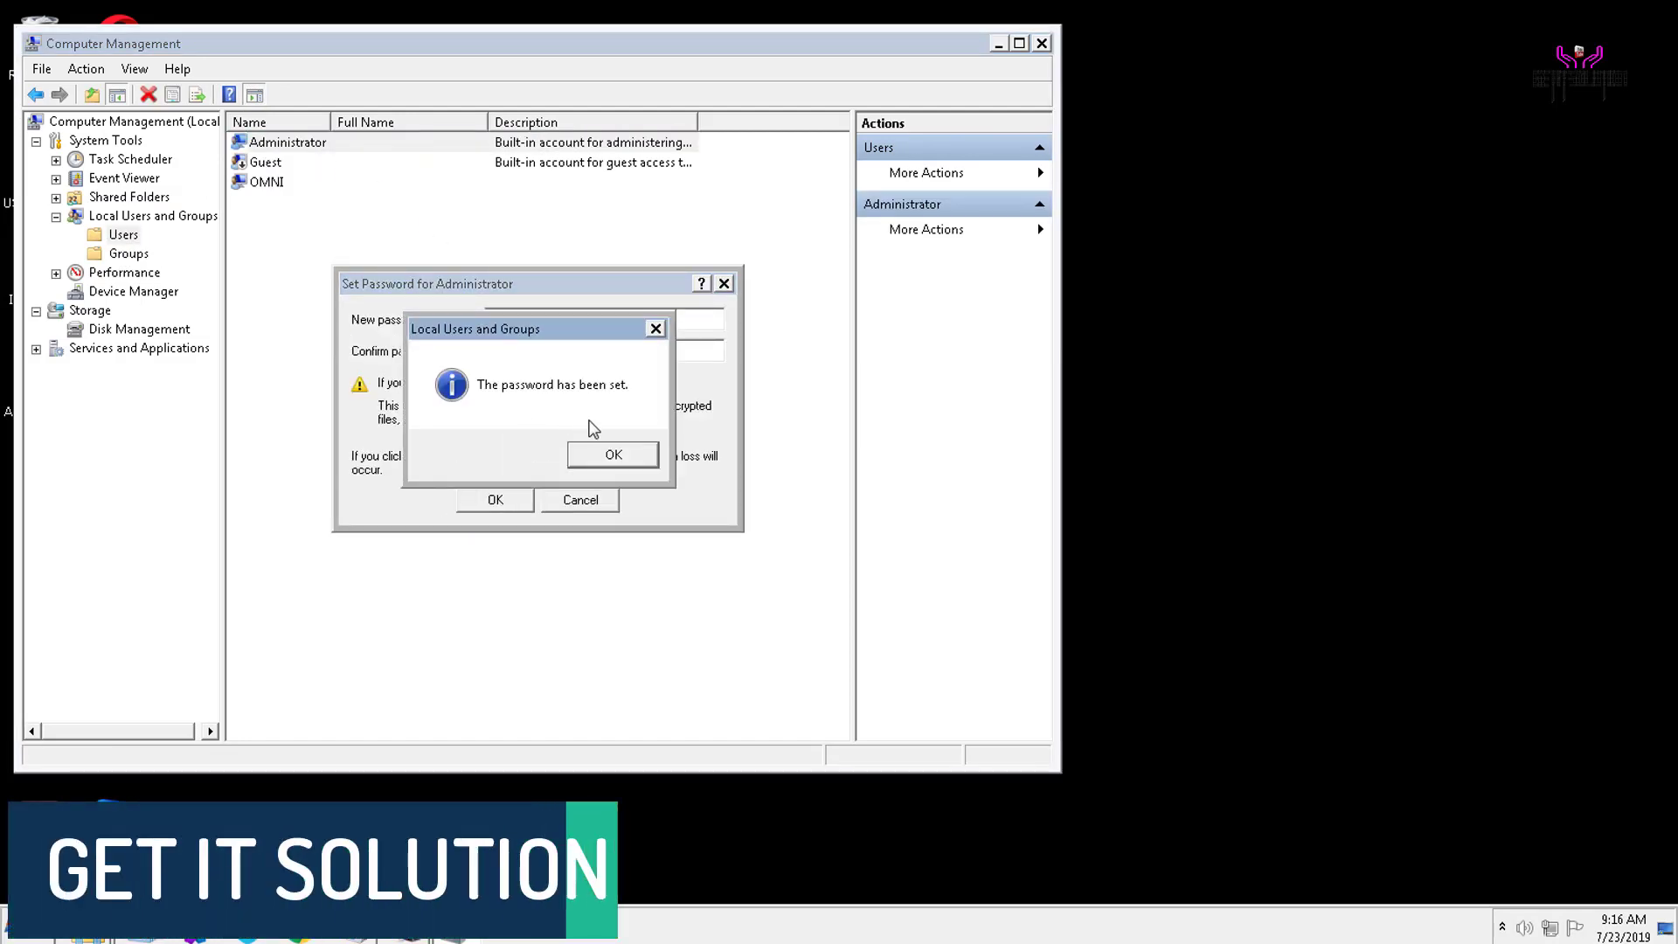
pyautogui.click(603, 455)
# Refresh the user list and close Computer Management.
pyautogui.rightClick(293, 243)
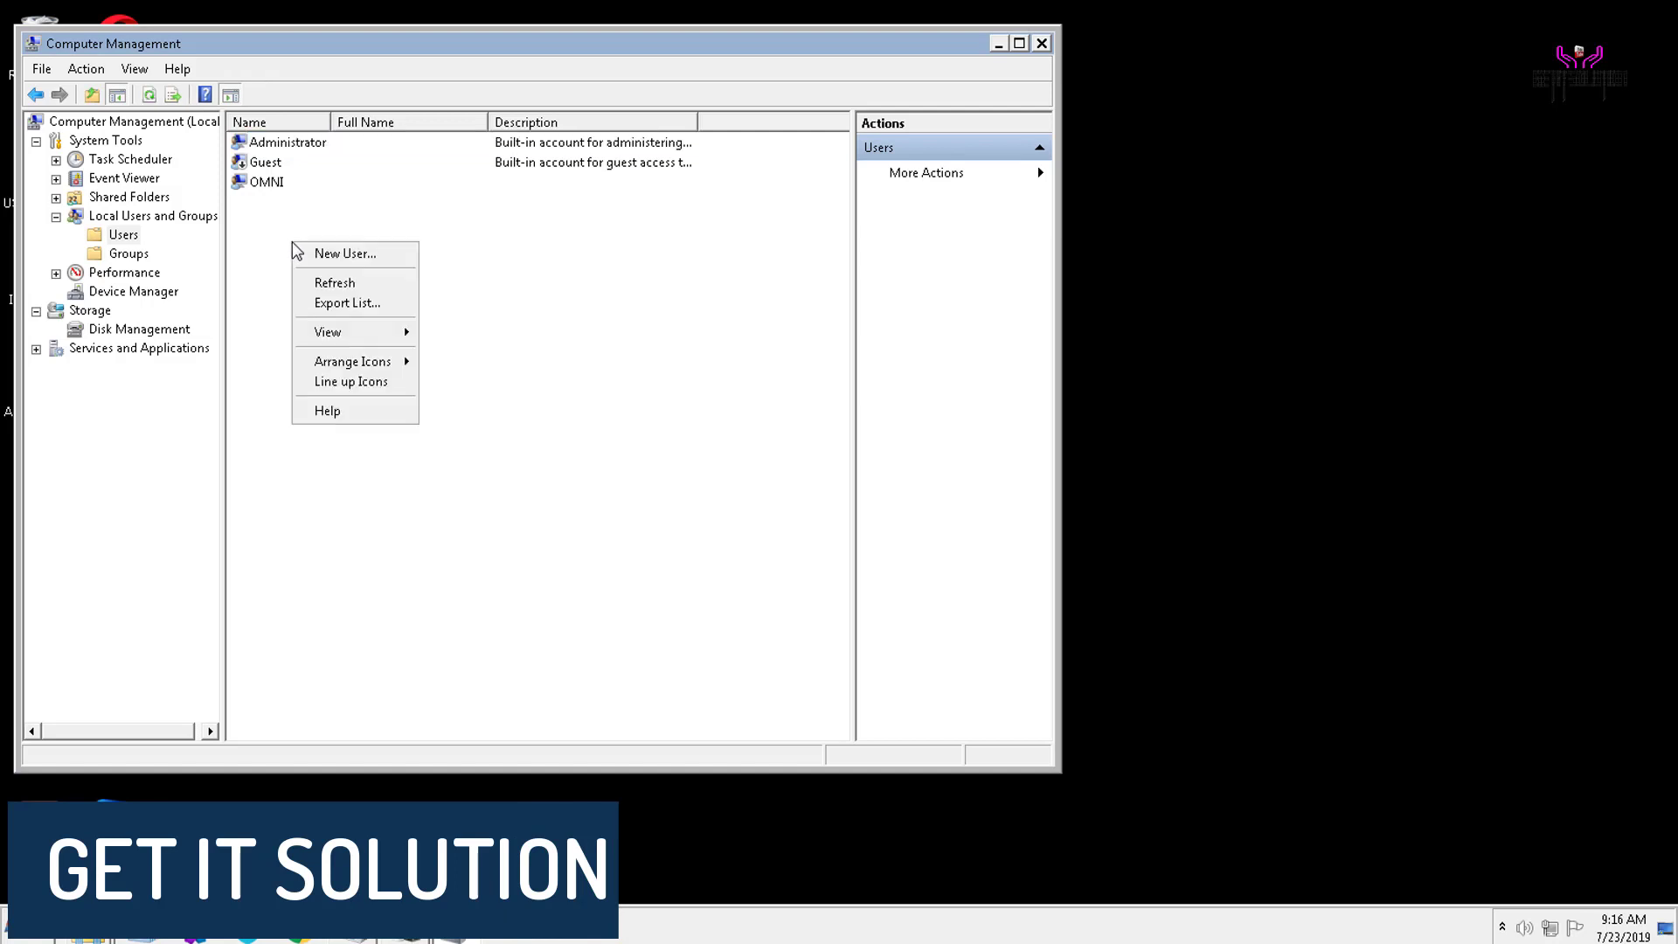
pyautogui.click(339, 281)
pyautogui.click(281, 147)
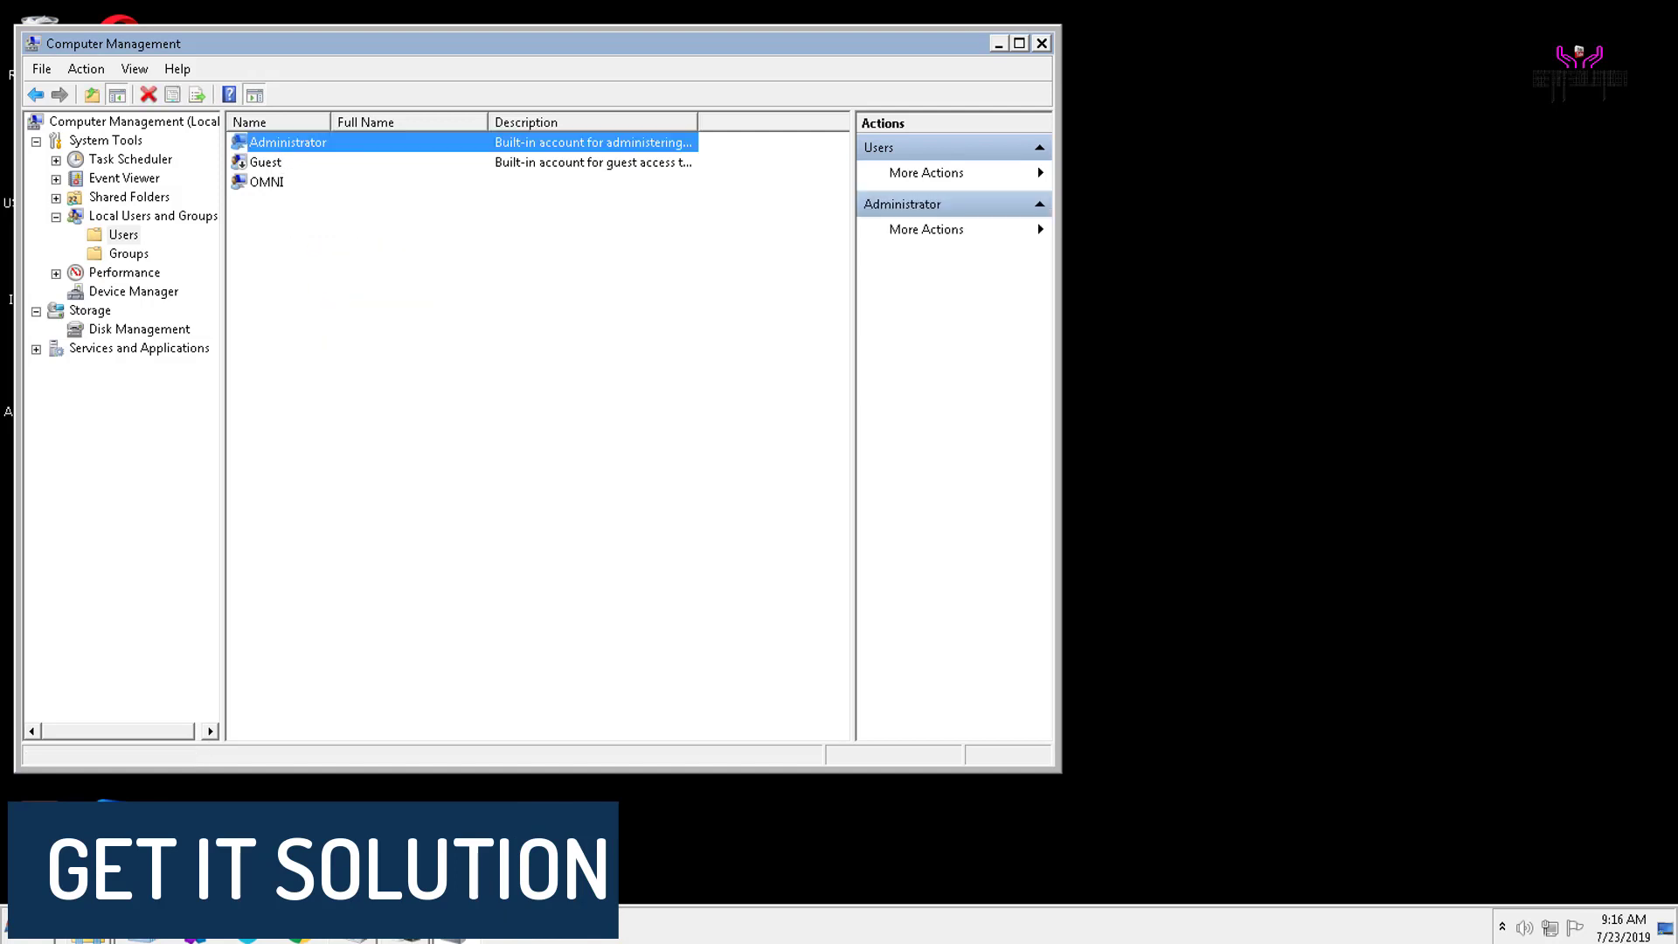
pyautogui.click(1042, 43)
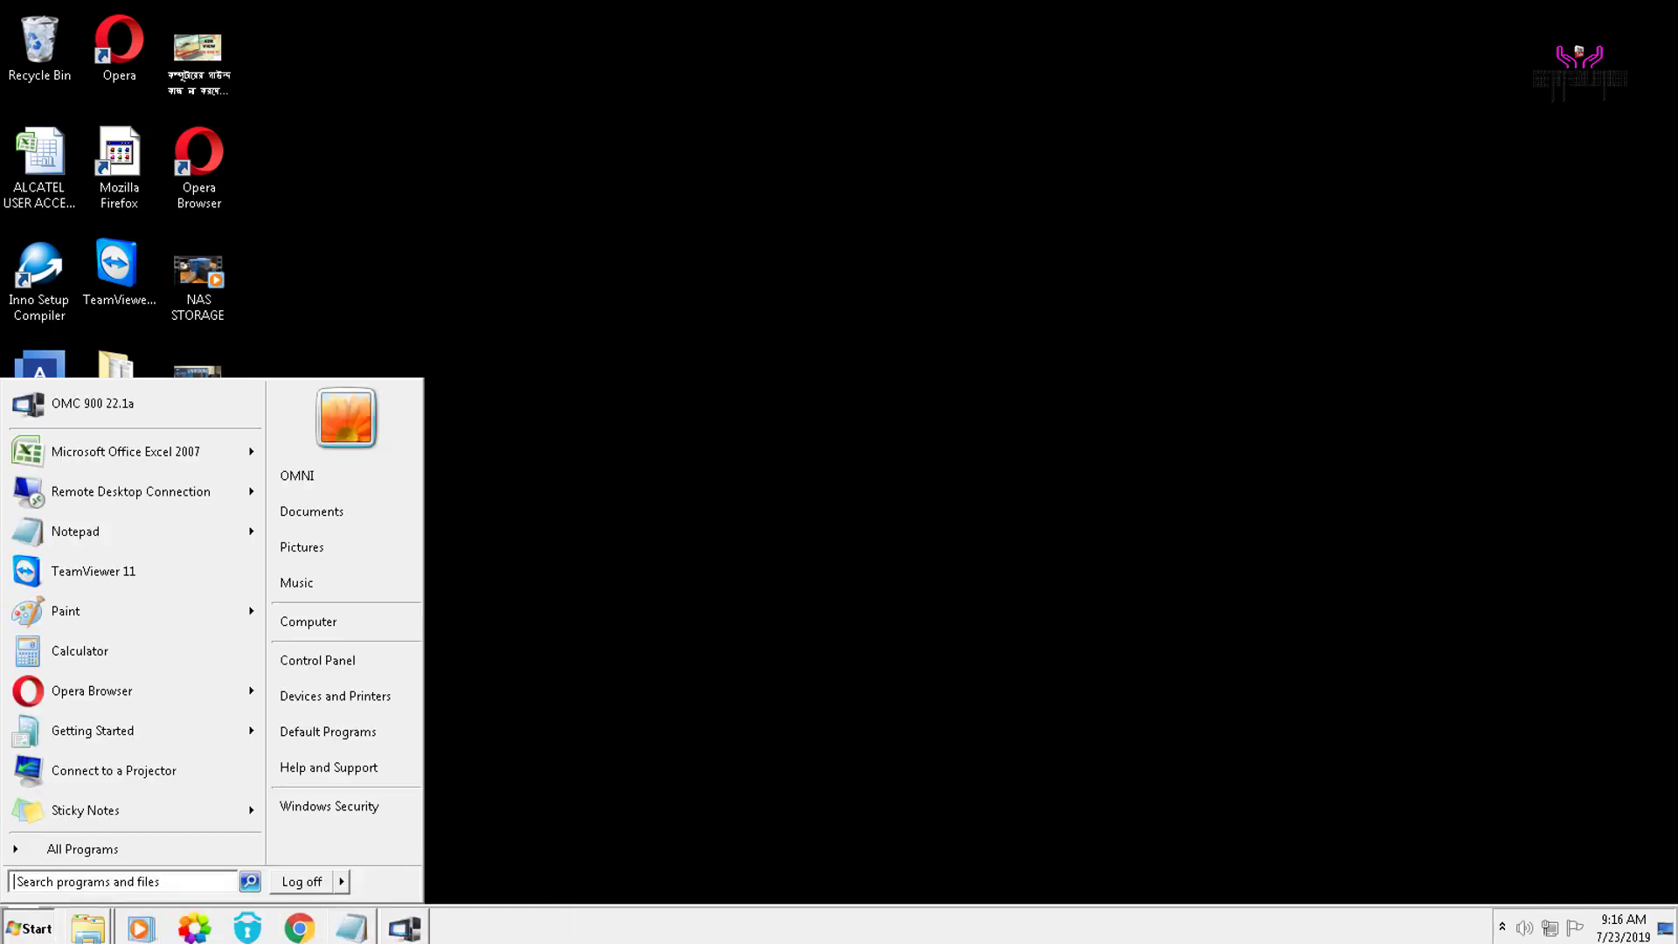
# Disconnect the current remote session to return to the local desktop.
pyautogui.click(342, 881)
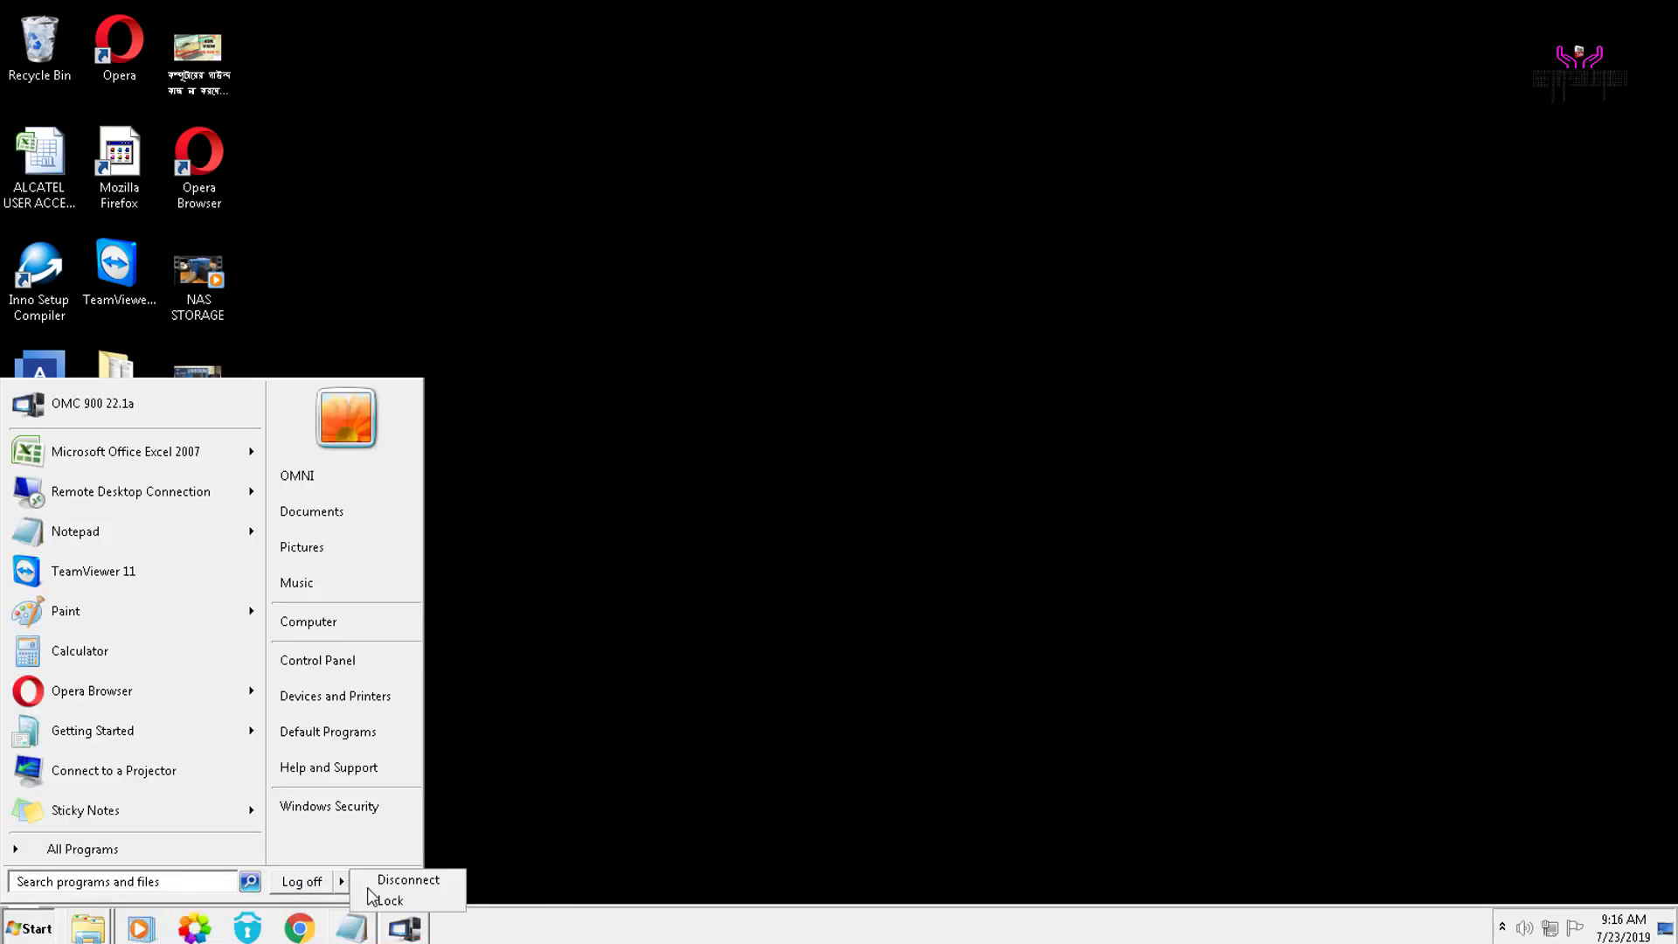
pyautogui.click(419, 881)
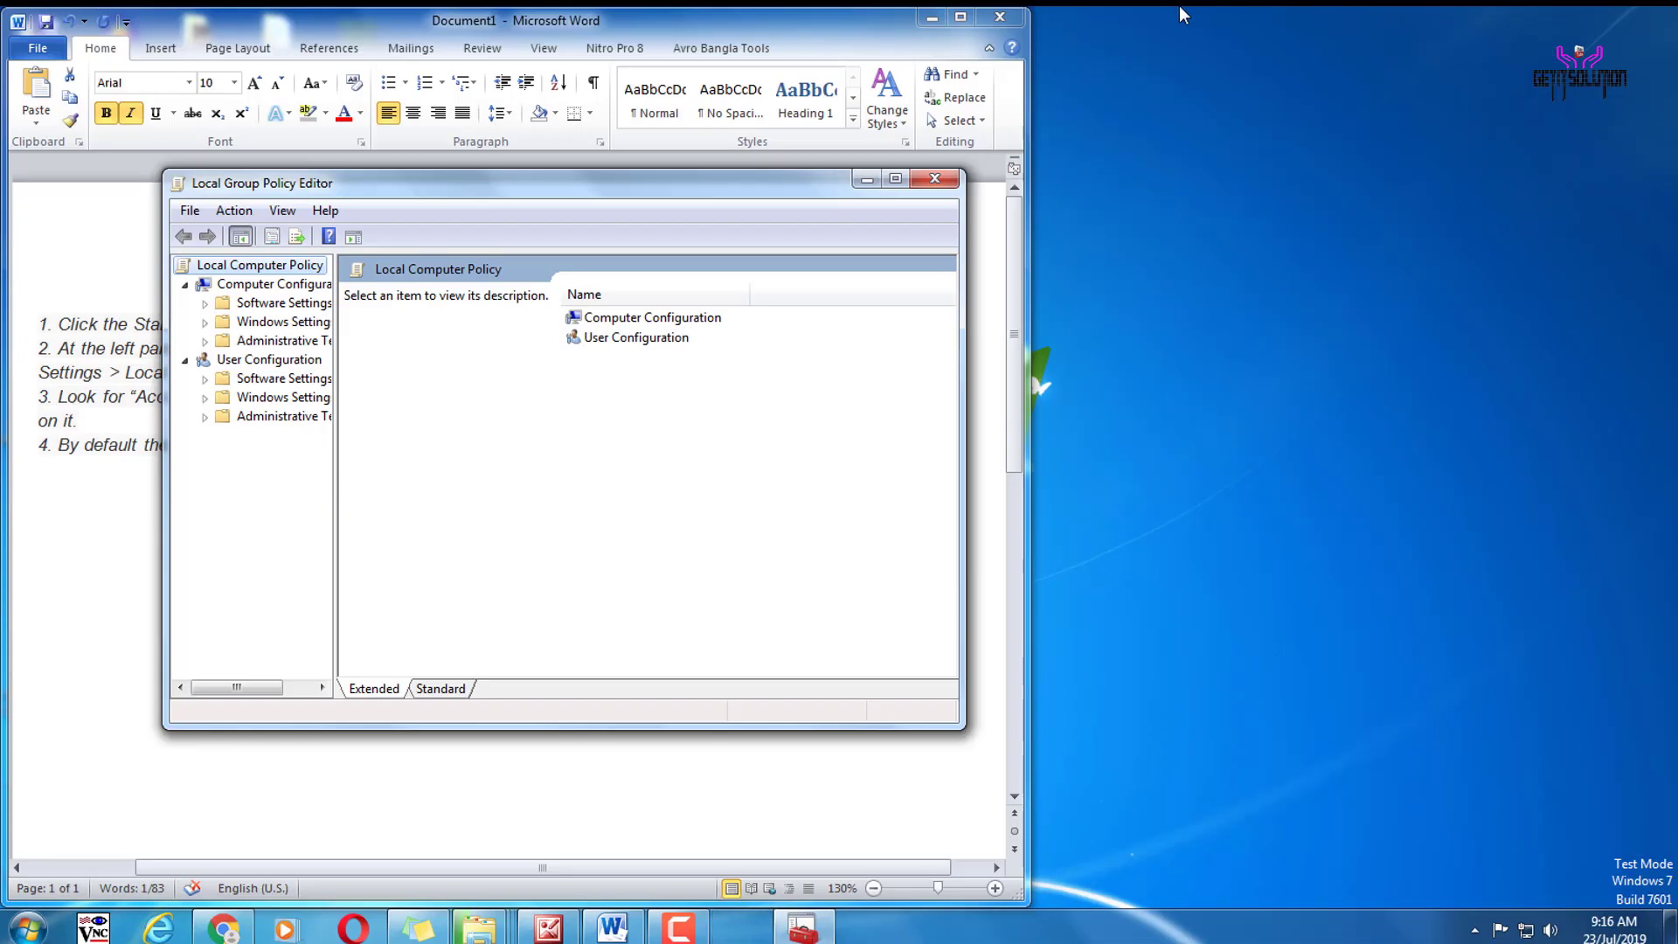
# Reconnect to the same remote computer with Remote Desktop Connection and log on with the Administrator account.
pyautogui.click(26, 926)
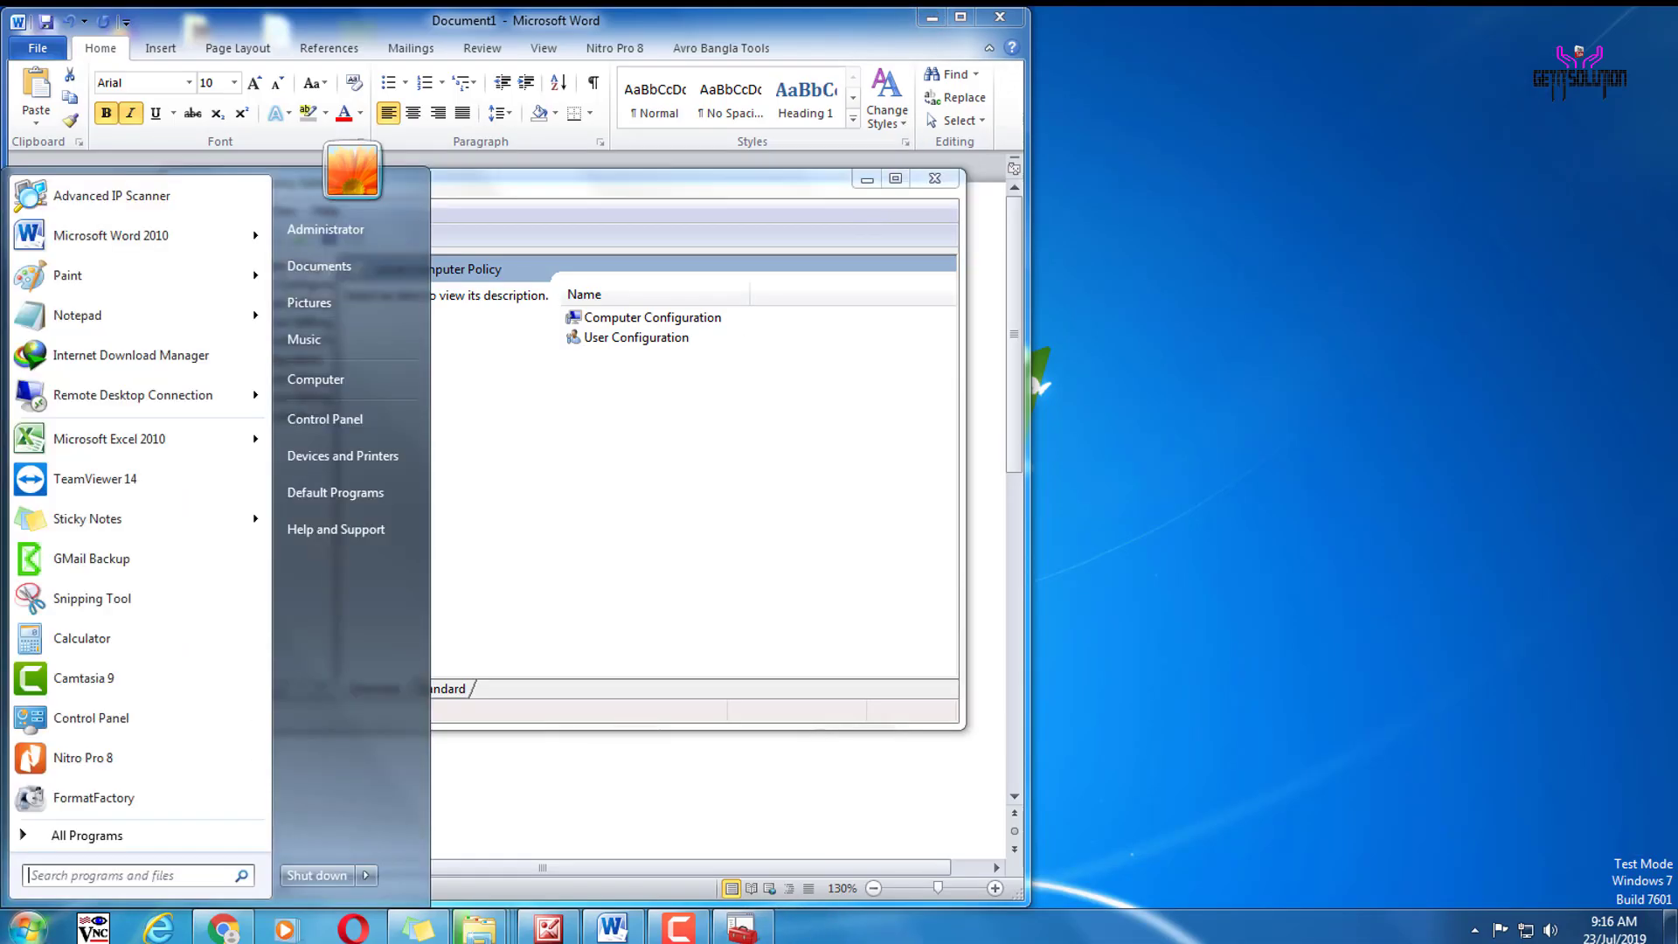
pyautogui.click(106, 395)
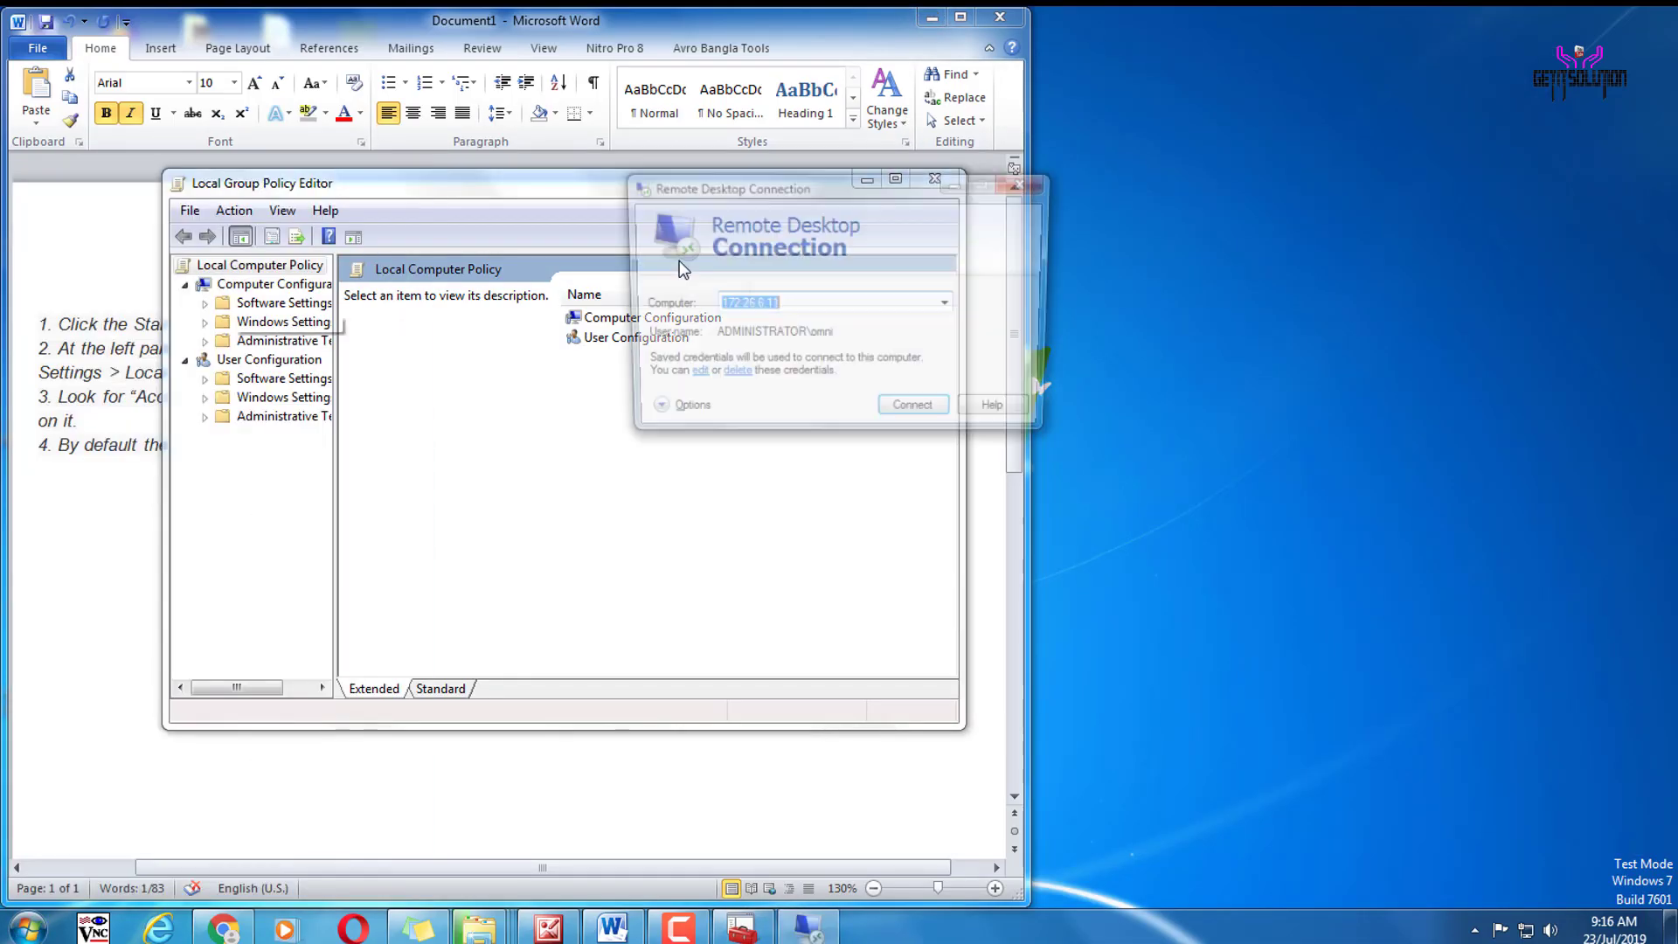
pyautogui.click(918, 412)
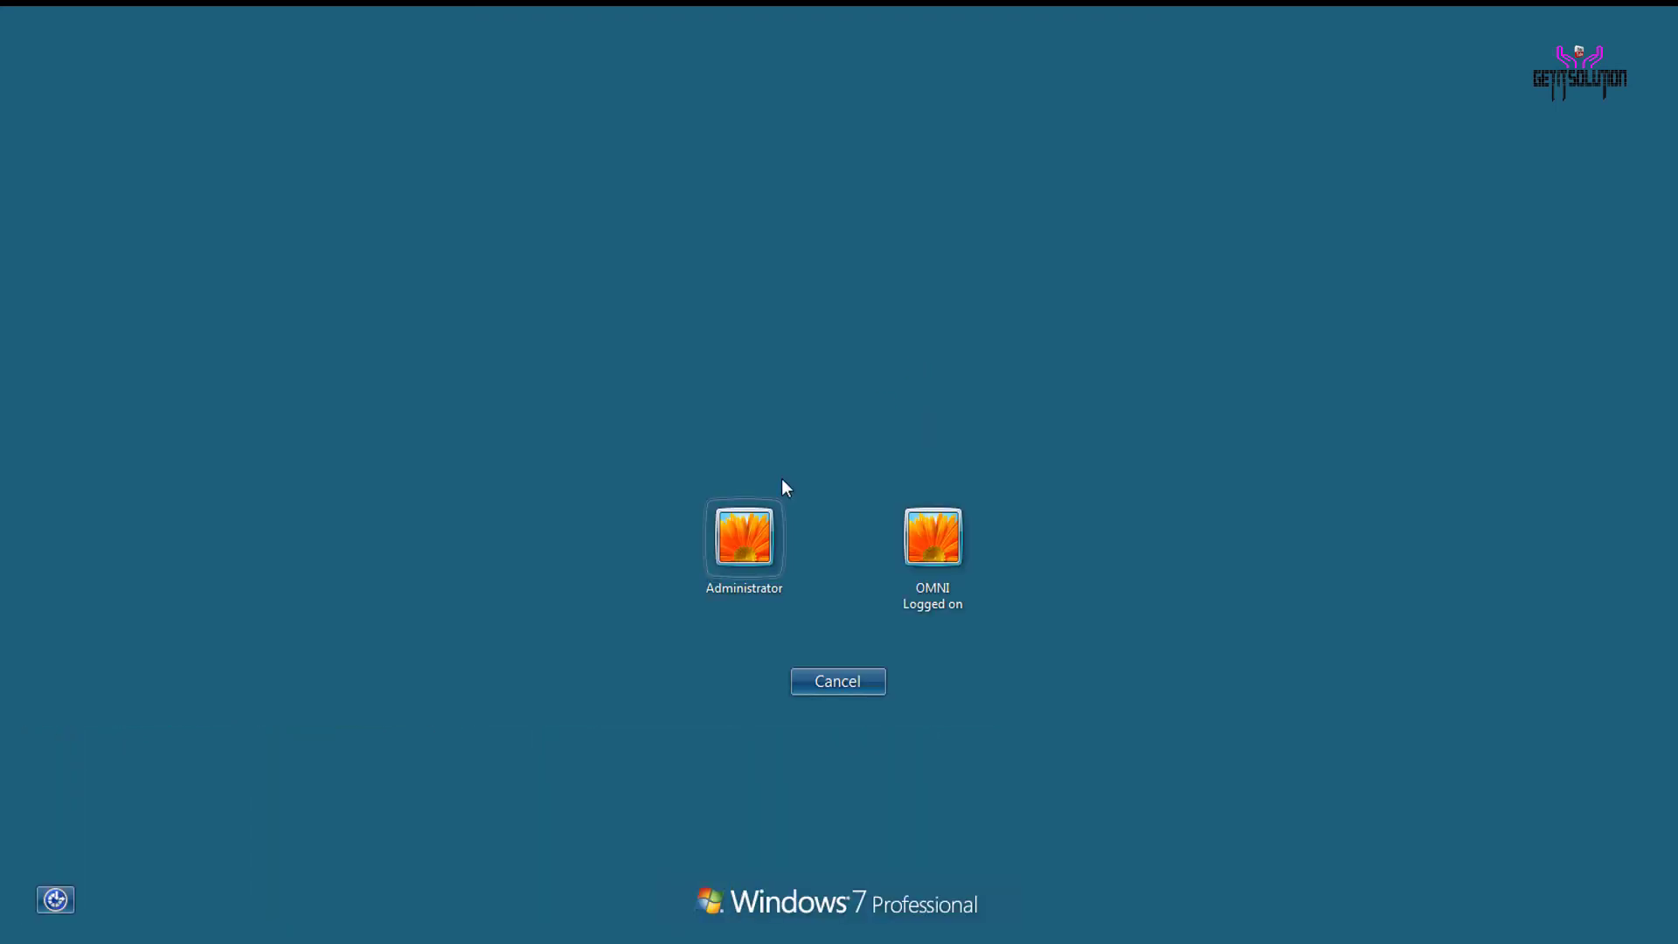
pyautogui.click(741, 542)
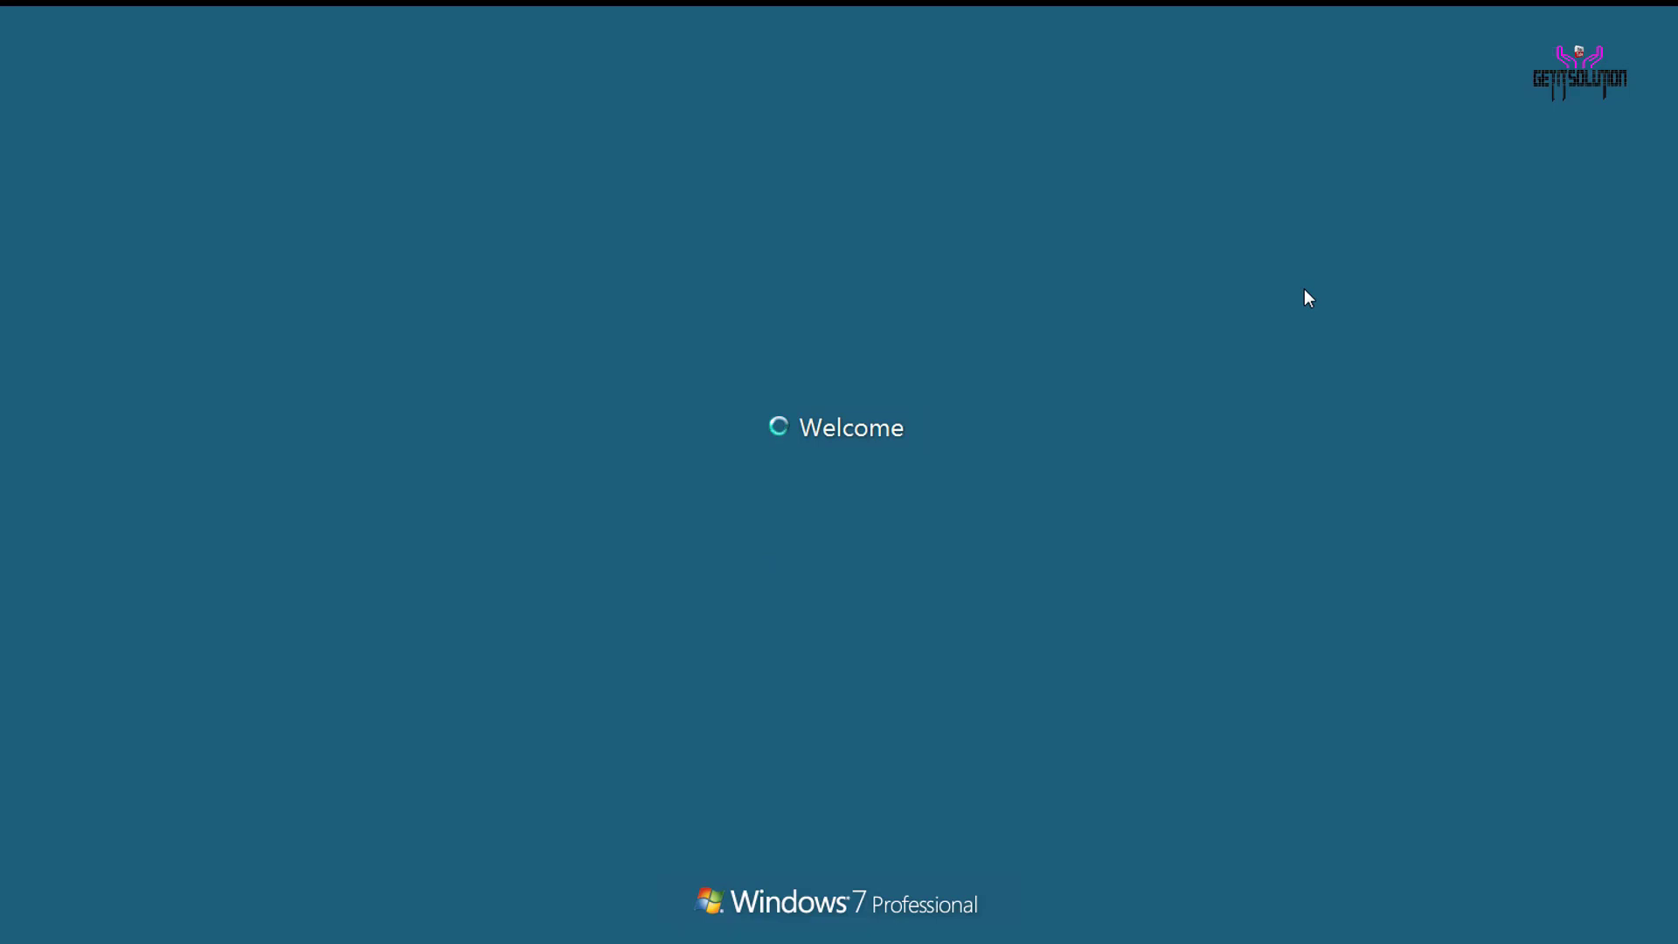